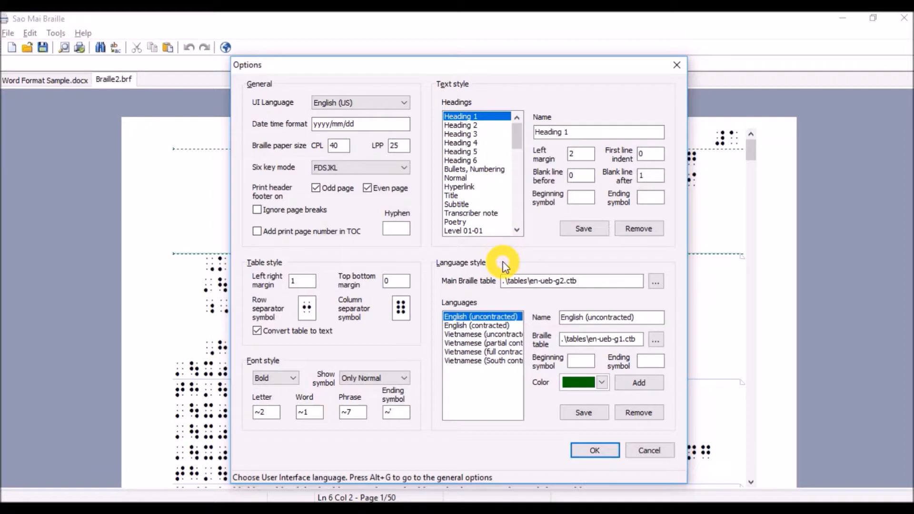
- Go through the General and Table style settings, from the interface language to the column separator symbol
click(619, 281)
click(596, 135)
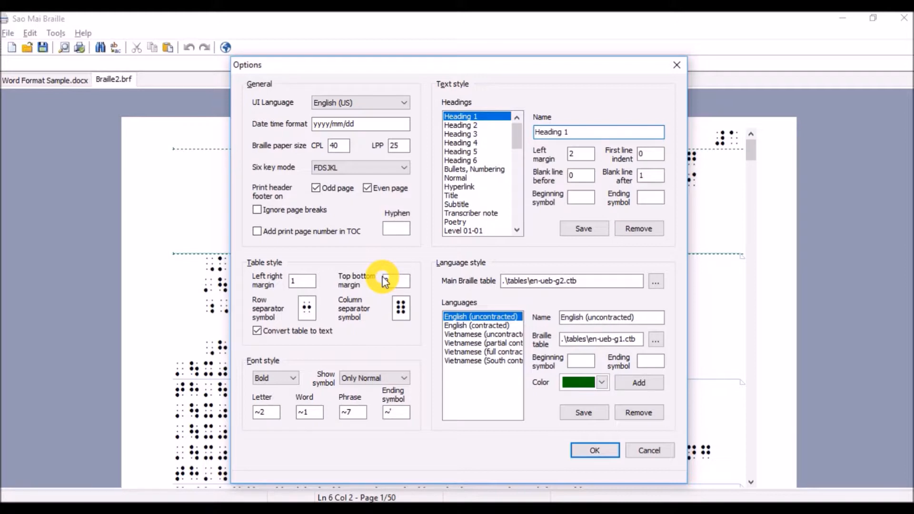
key(alt+g)
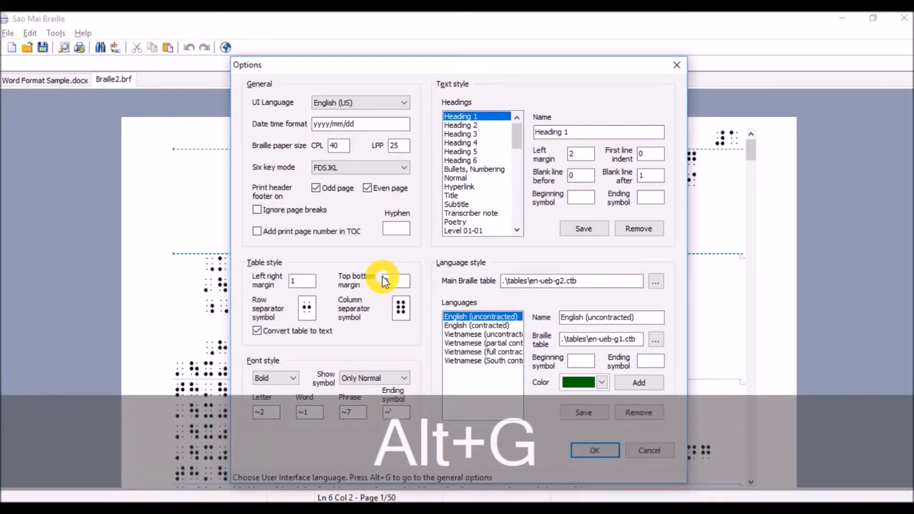
key(Tab)
key(Tab)
key(Tab)
key(Tab)
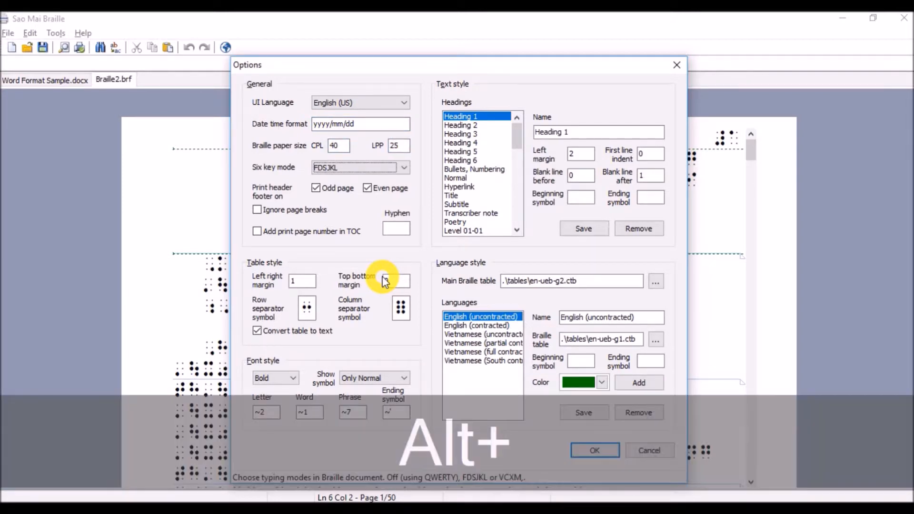
key(alt+t)
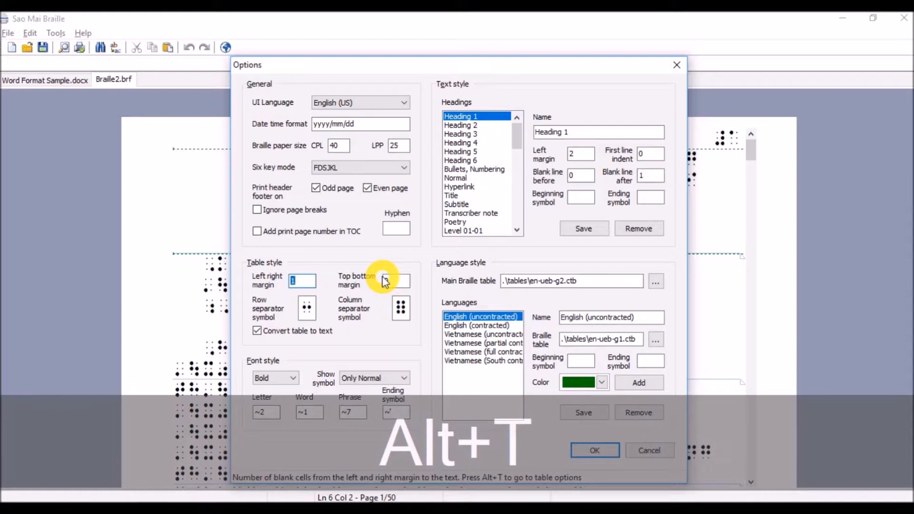
key(Tab)
key(Tab)
key(Tab)
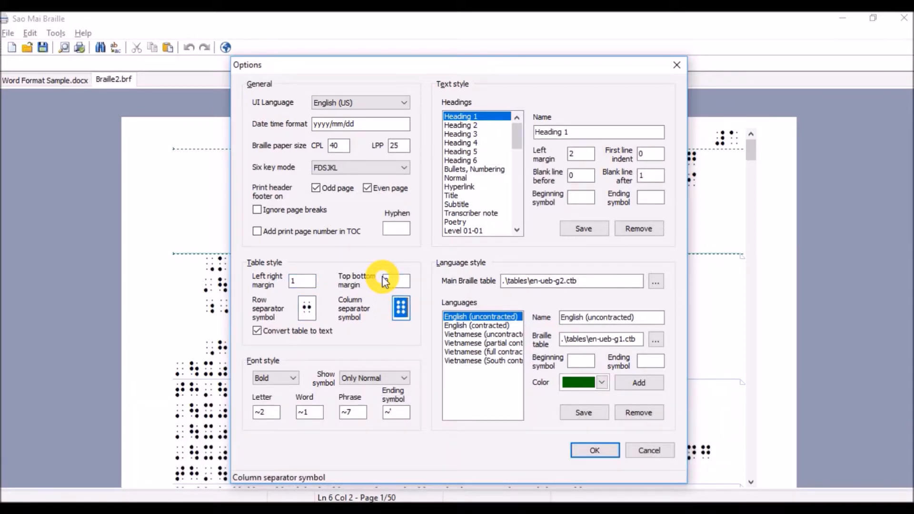
- Go through the Font style symbol settings and the Heading 1 text style's margin, indent and blank line settings
key(alt+f)
key(Tab)
key(Tab)
key(Tab)
key(Tab)
key(Tab)
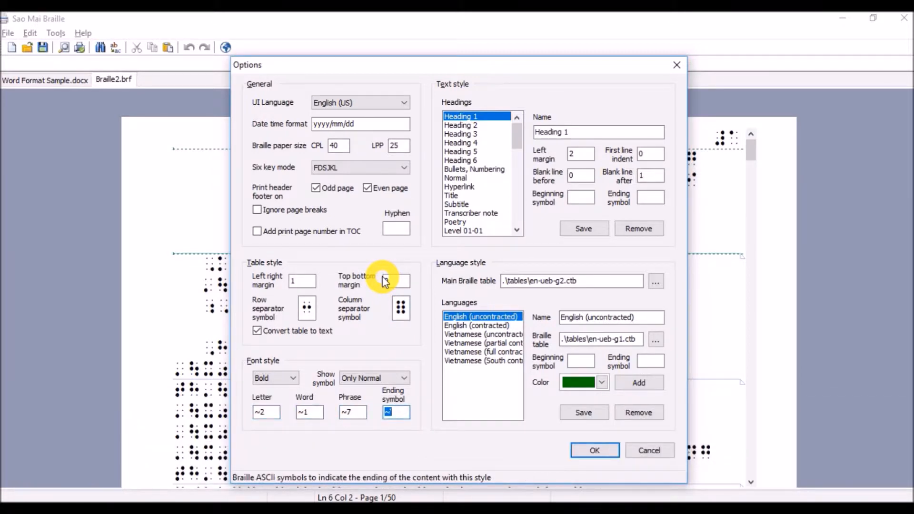
key(alt+e)
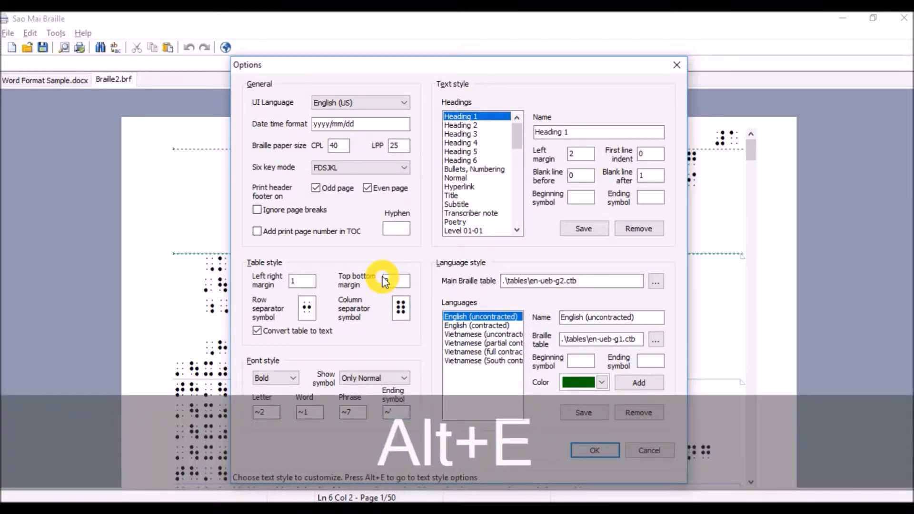
key(Tab)
key(Tab)
key(Tab)
key(Tab)
key(Tab)
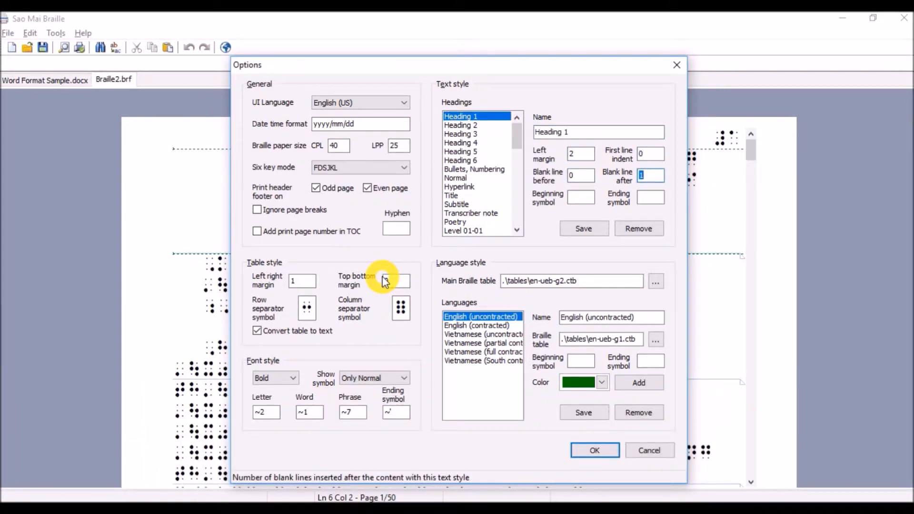
- Go through the Language style settings for English (uncontracted), as far as its beginning symbol
key(alt+l)
key(Tab)
key(Tab)
key(Tab)
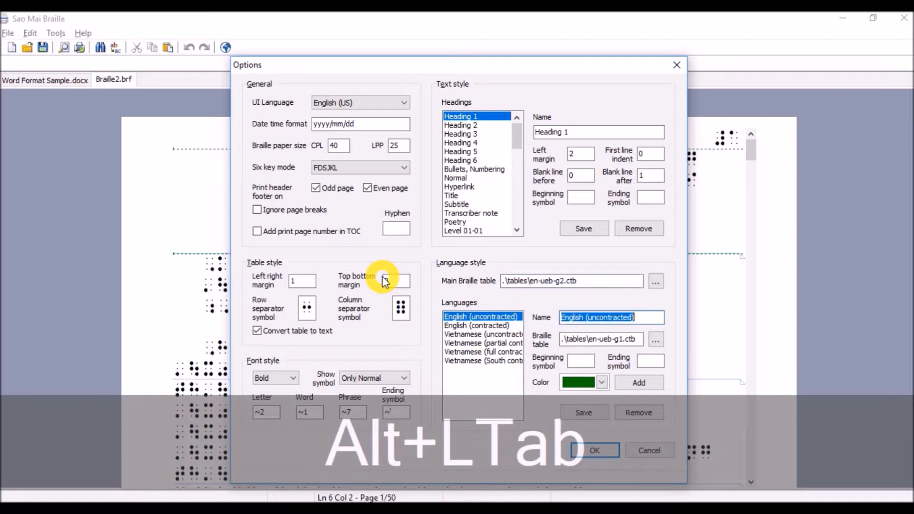
key(Tab)
key(Tab)
key(Tab)
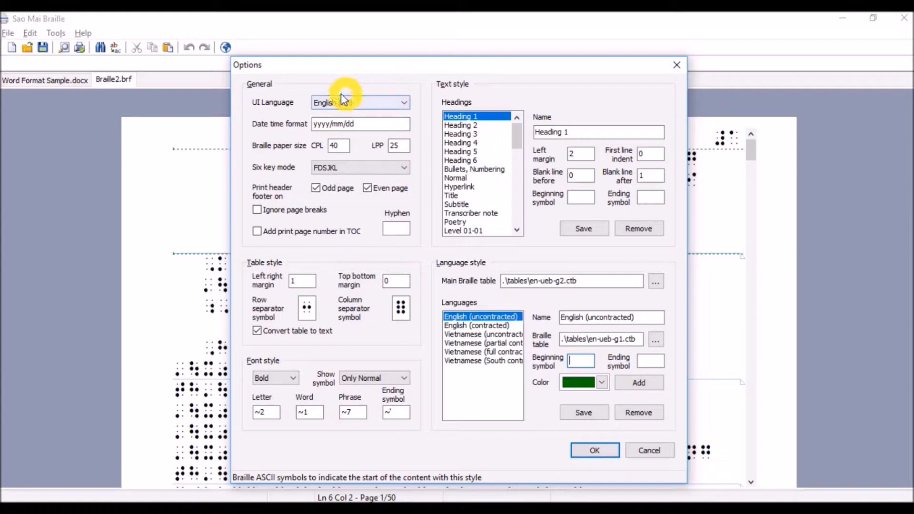
- Check the available interface languages and set the date time format to mm/dd/yyyy
click(403, 103)
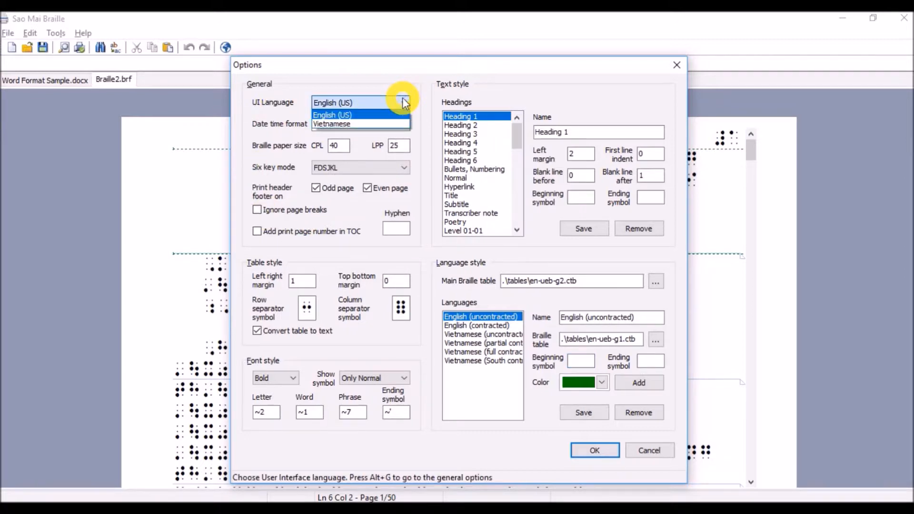
click(405, 102)
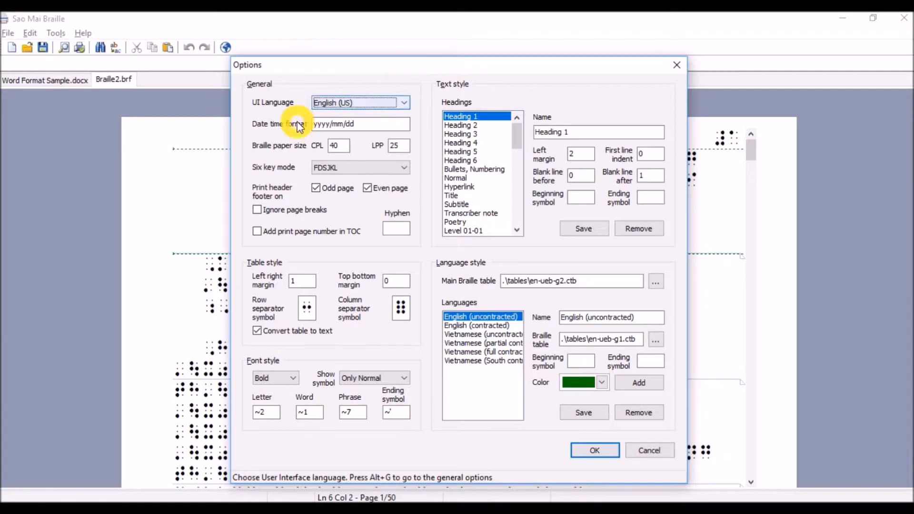
click(403, 125)
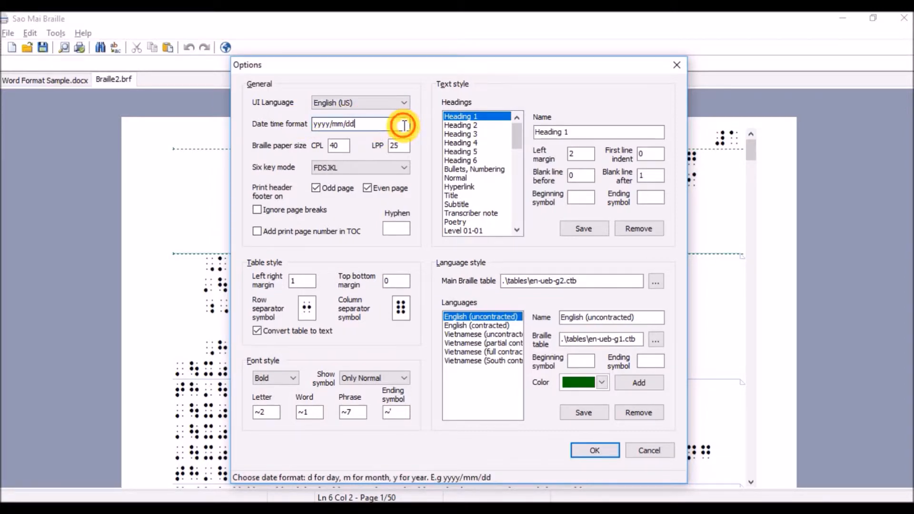
drag(404, 125, 205, 124)
text(m)
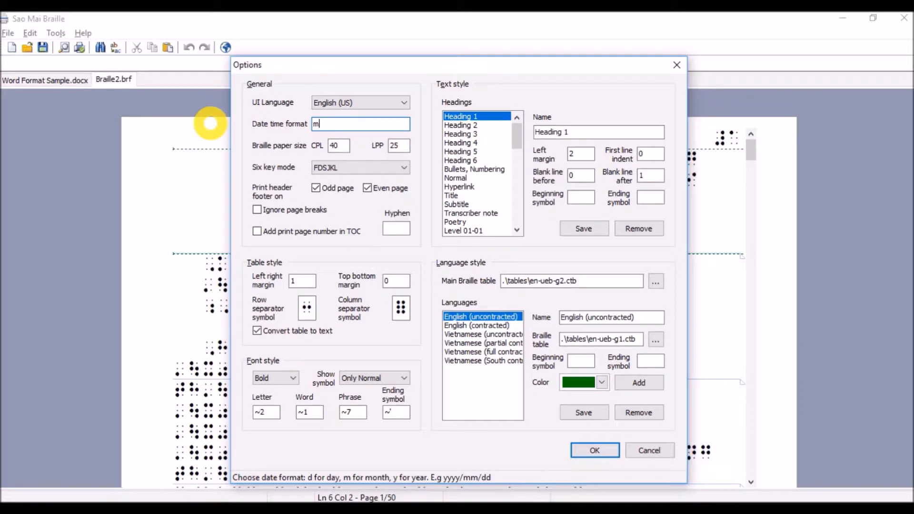
text(m/dd/yyyy)
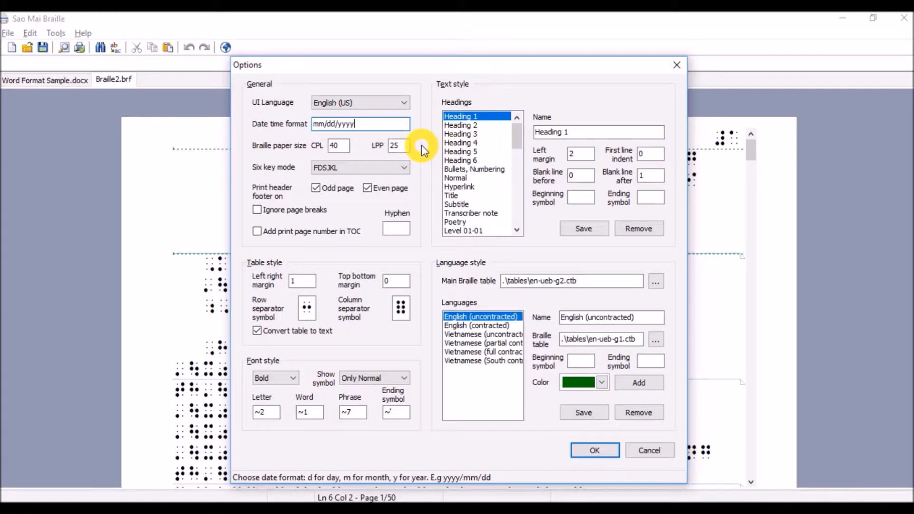
- Examine the available six key mode choices for typing in Braille documents, keeping FDSJKL
click(403, 168)
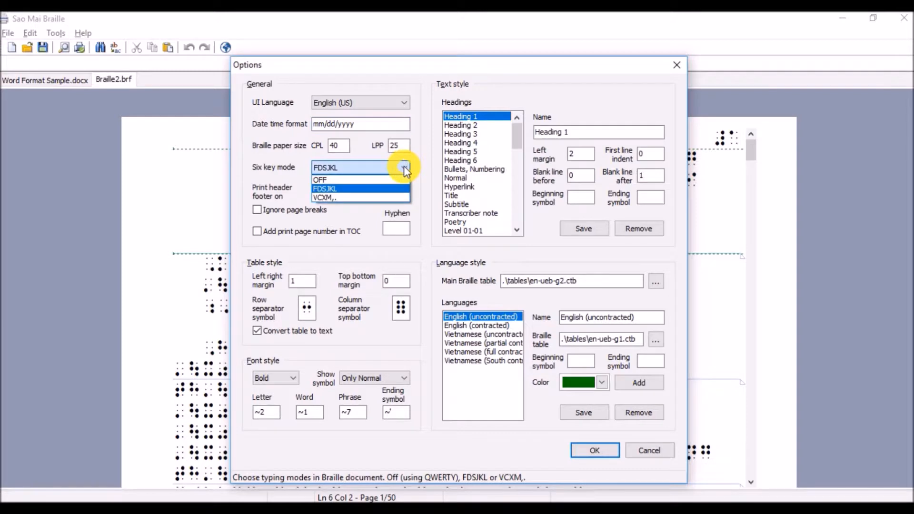
click(401, 181)
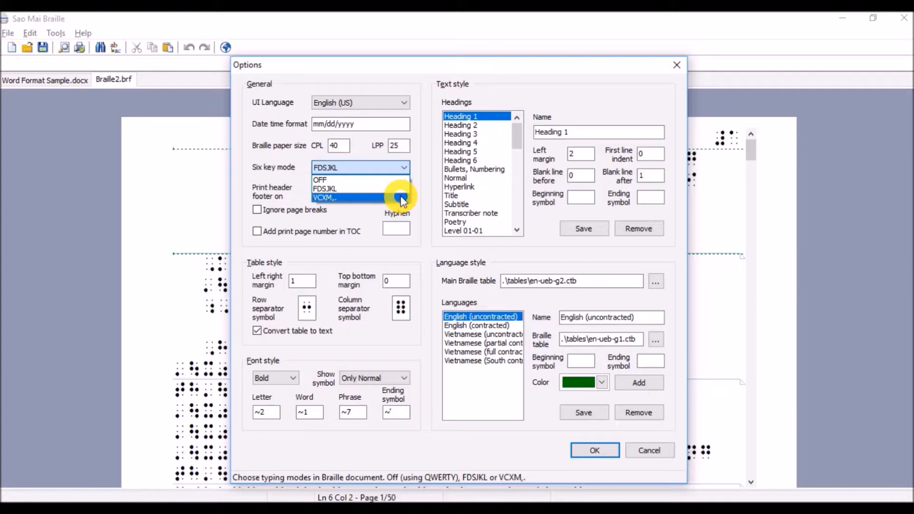
click(402, 166)
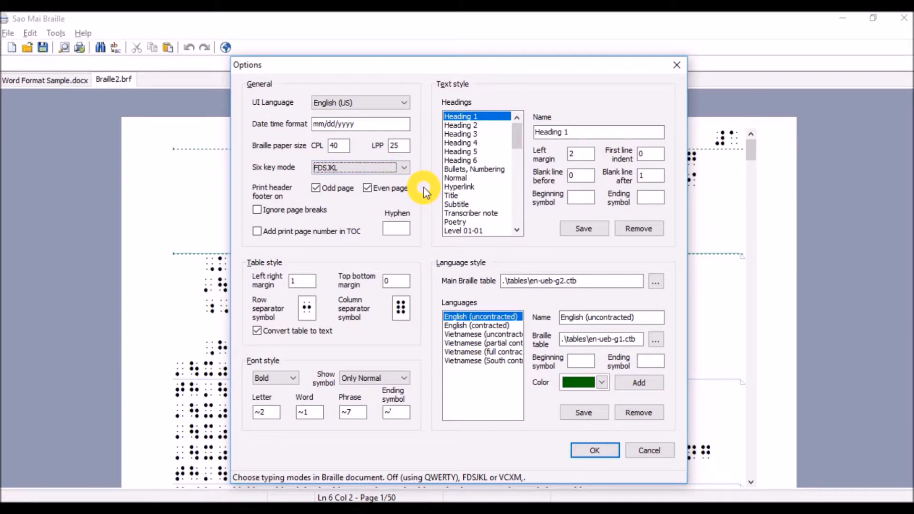
- Try the odd and even page header/footer, ignore page breaks and TOC print page number options, restoring each one
click(317, 189)
click(318, 189)
click(365, 190)
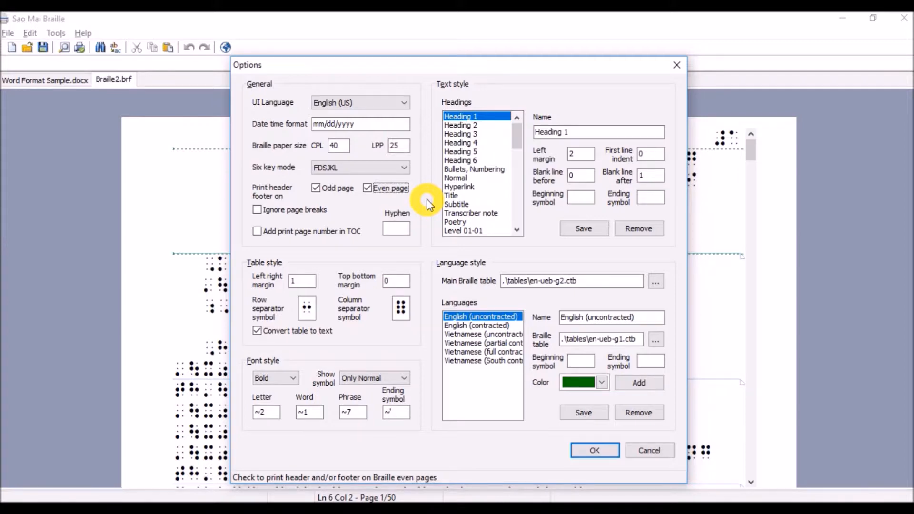
click(265, 211)
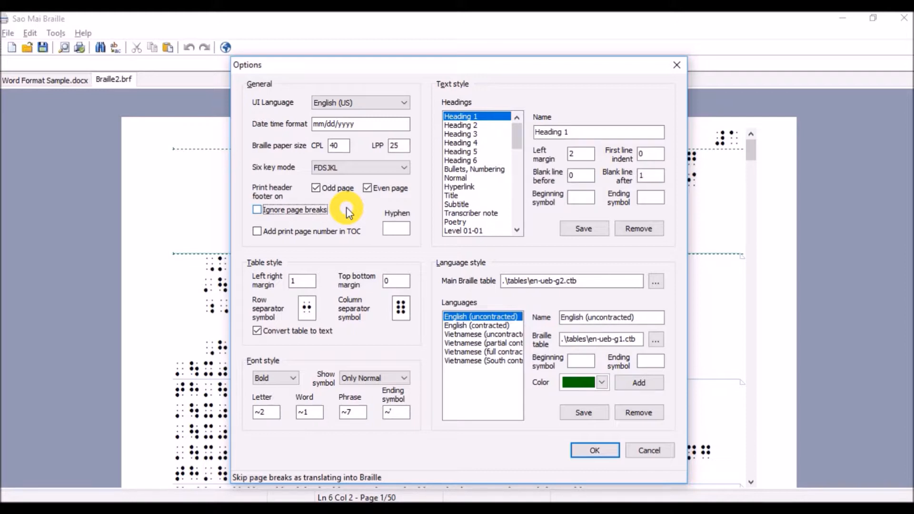
click(352, 233)
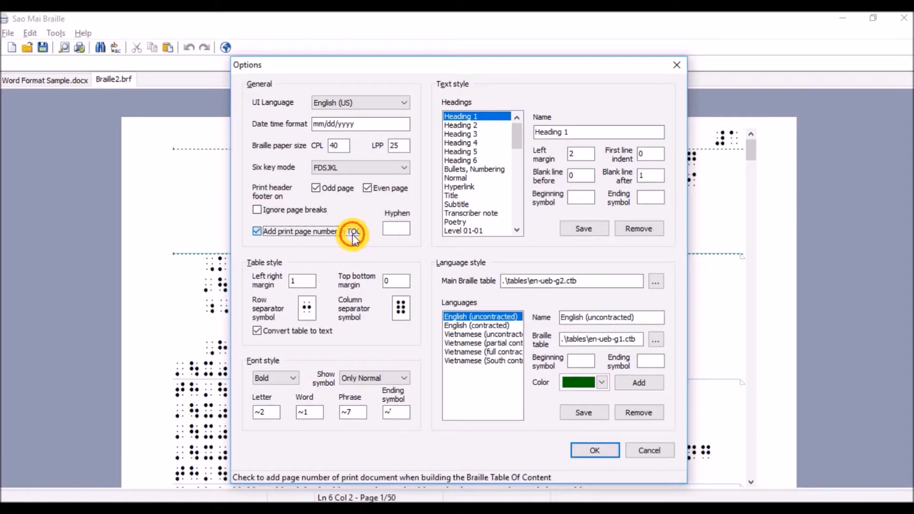
click(257, 231)
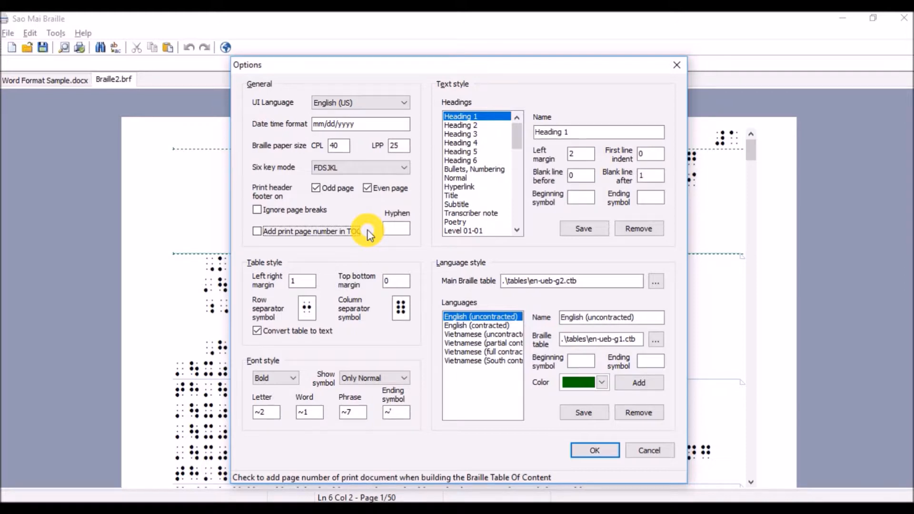
- Set the hyphen symbol for words continuing on the next line to a double quotation mark (")
click(403, 229)
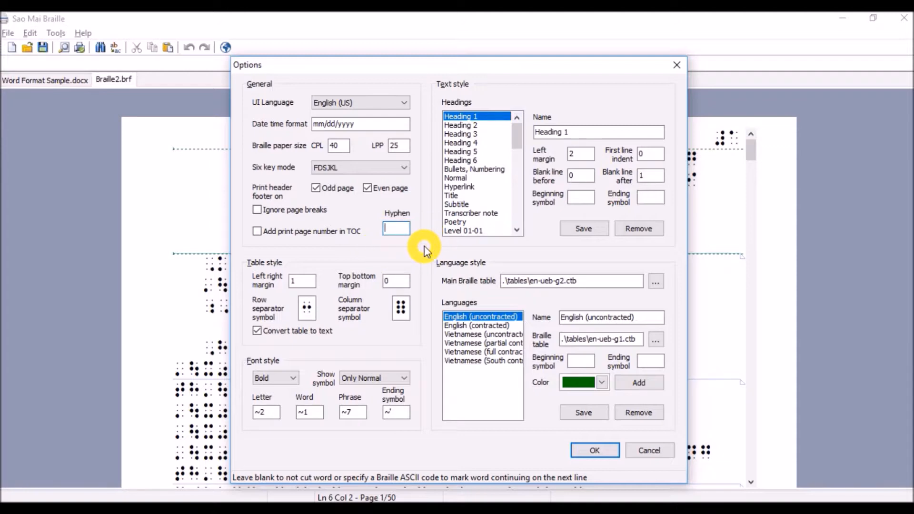
text(")
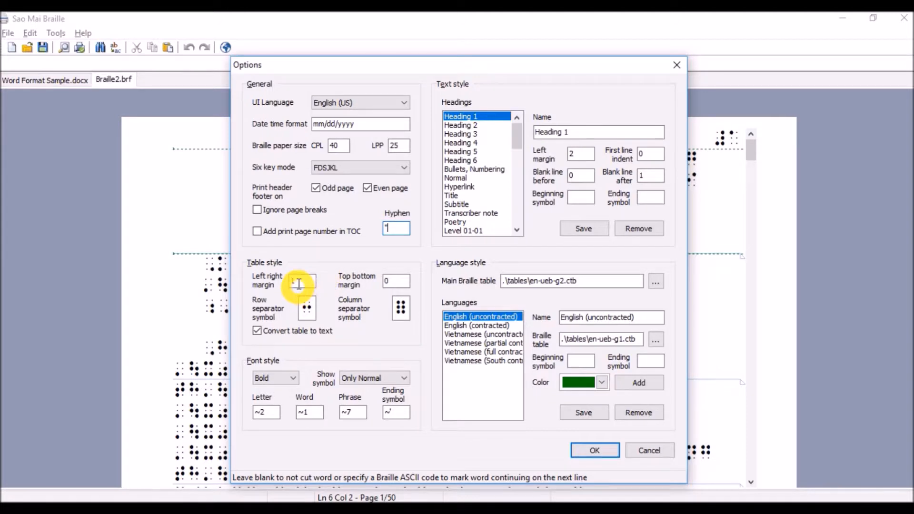
- Review the table margins and row and column separator symbols, and try the convert table to text option, leaving it enabled
double_click(298, 282)
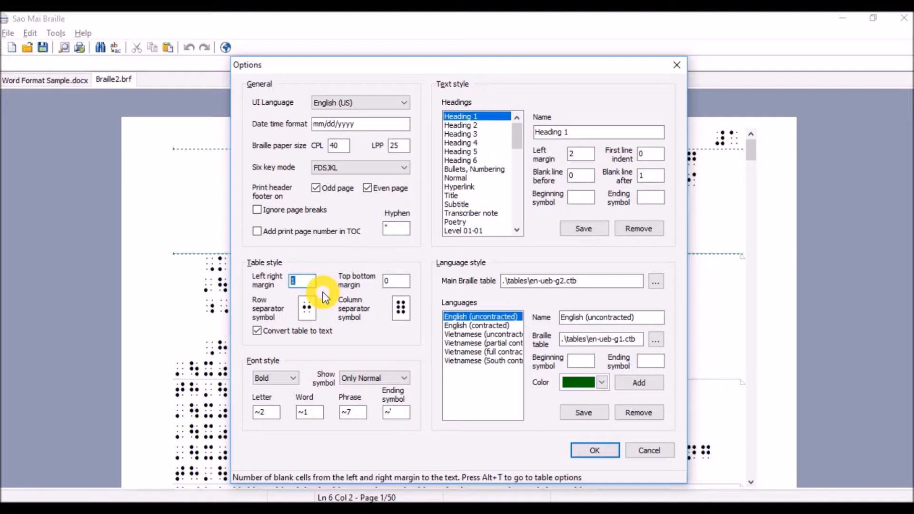
click(394, 284)
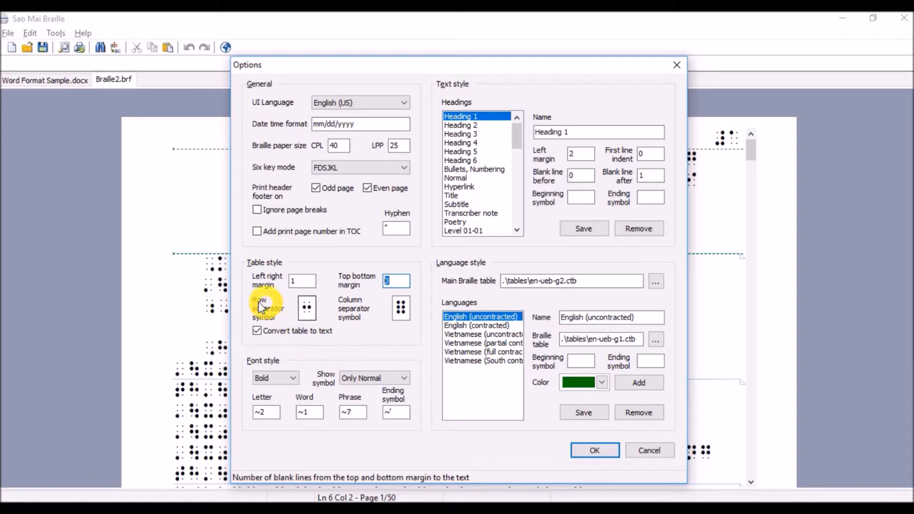
click(303, 309)
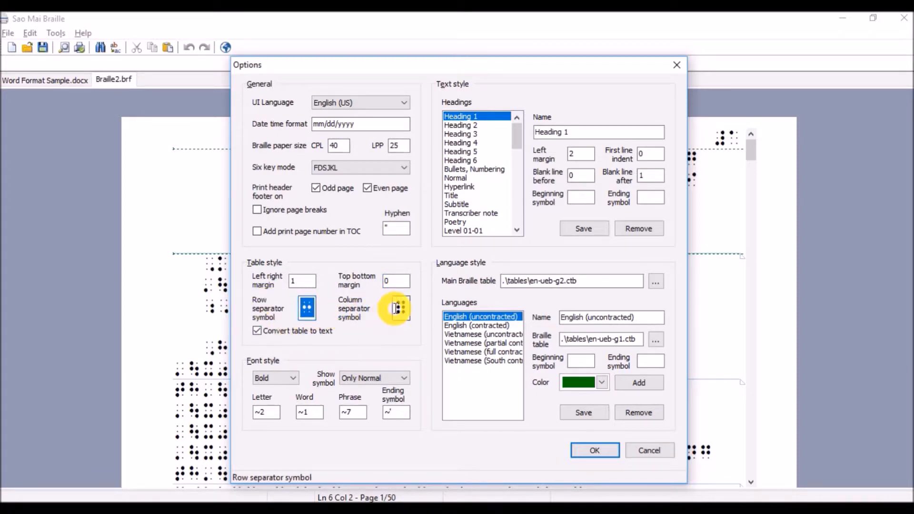
click(392, 315)
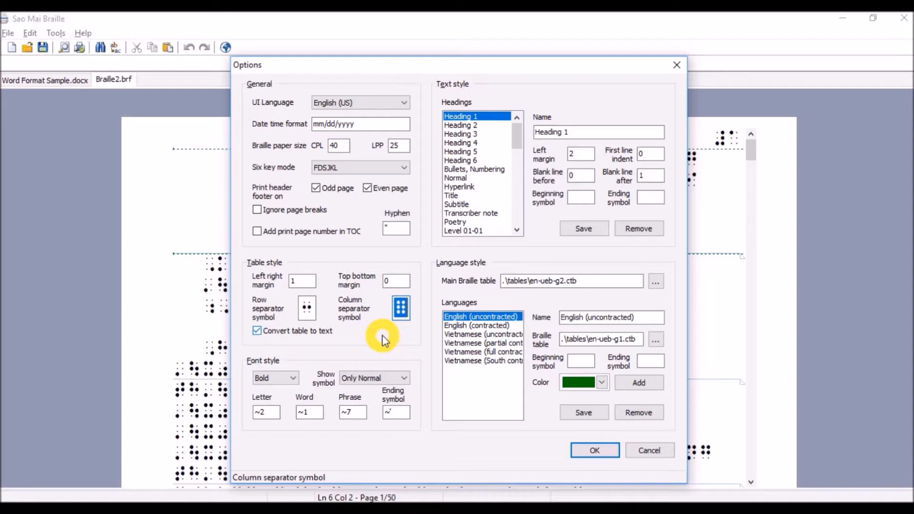
click(307, 333)
click(307, 333)
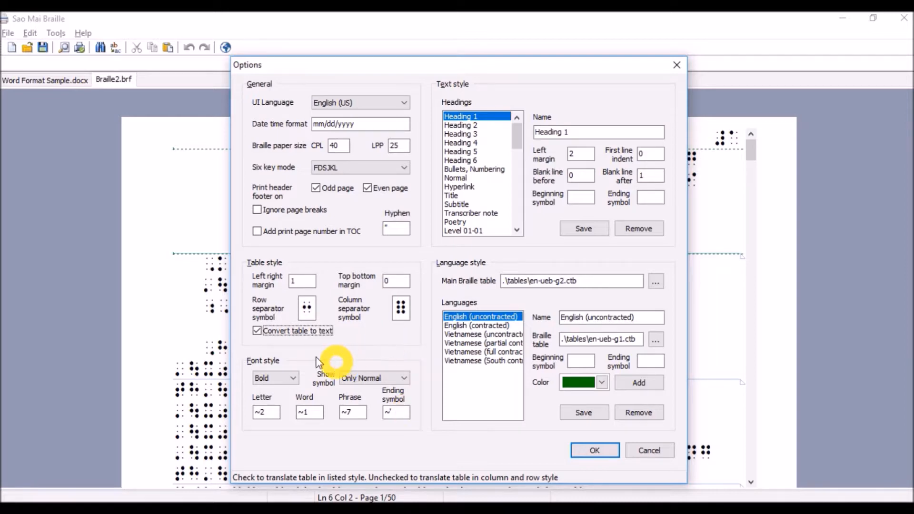
- Review the font style types, symbol display choices, and the letter and ending symbols for Bold
click(295, 378)
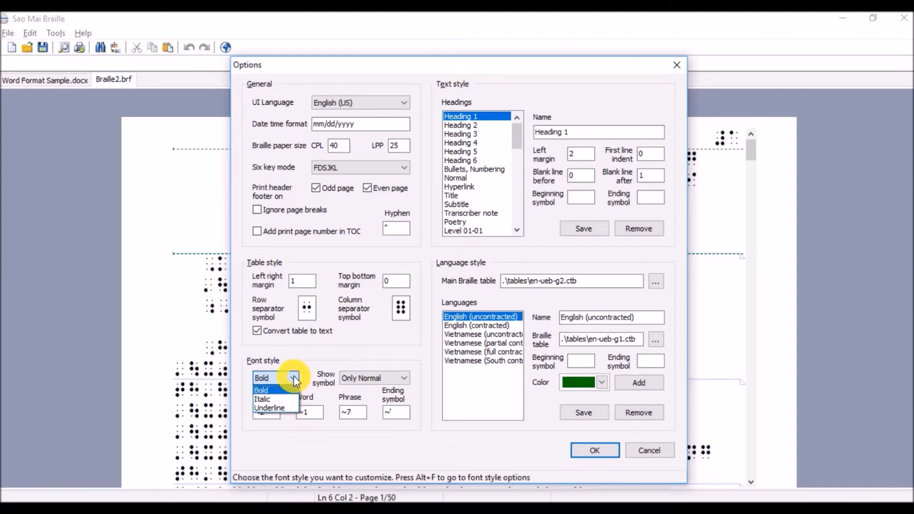
click(294, 390)
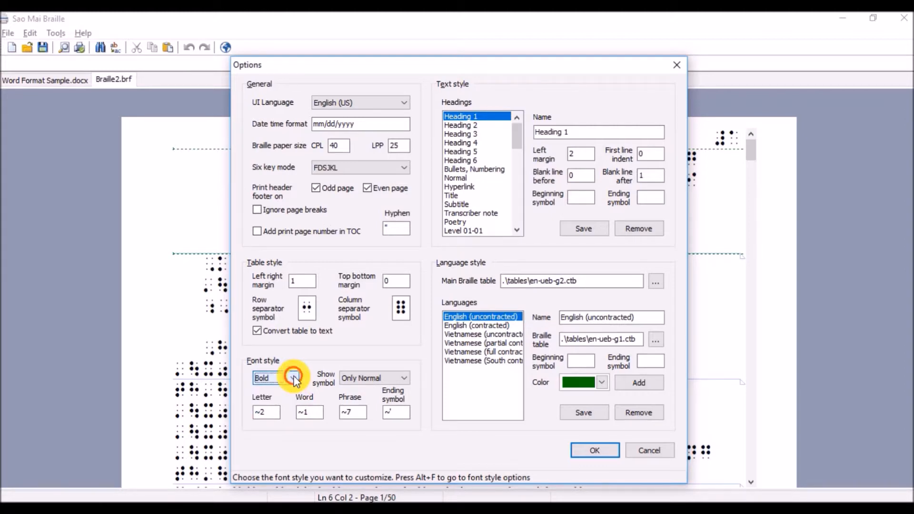
click(403, 379)
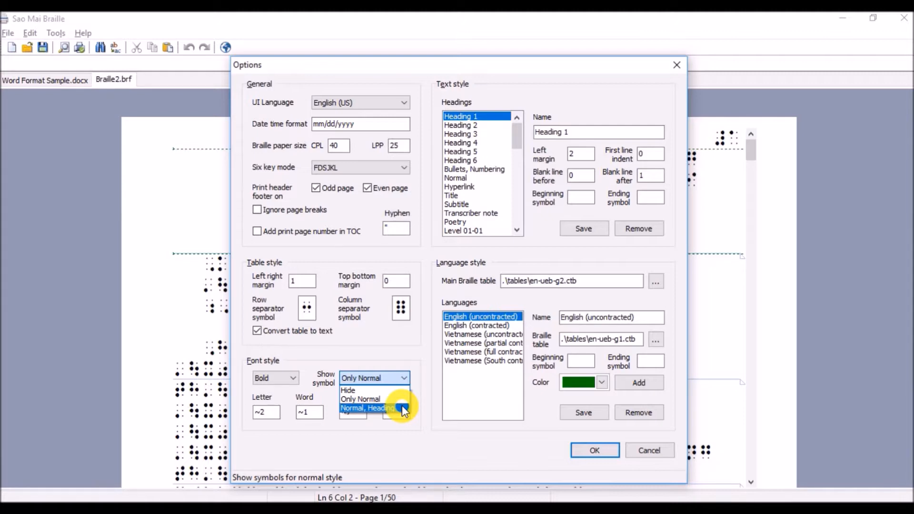
click(405, 379)
double_click(272, 413)
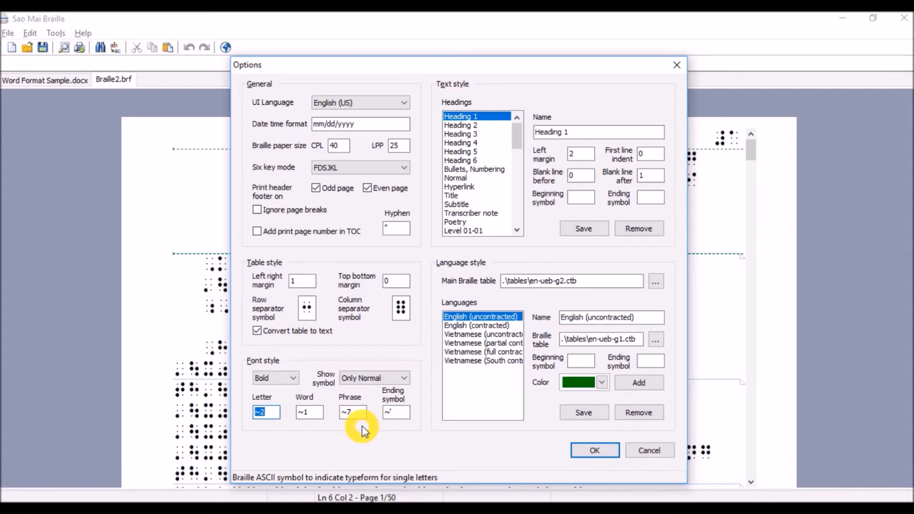
click(397, 413)
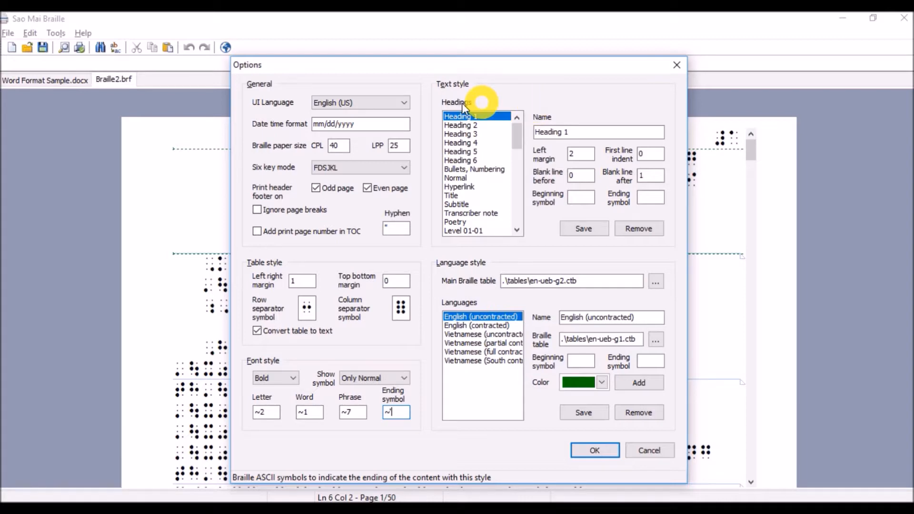
- Review the text style list from Heading 2 through Bullets, Numbering, Hyperlink and the Level styles
click(485, 126)
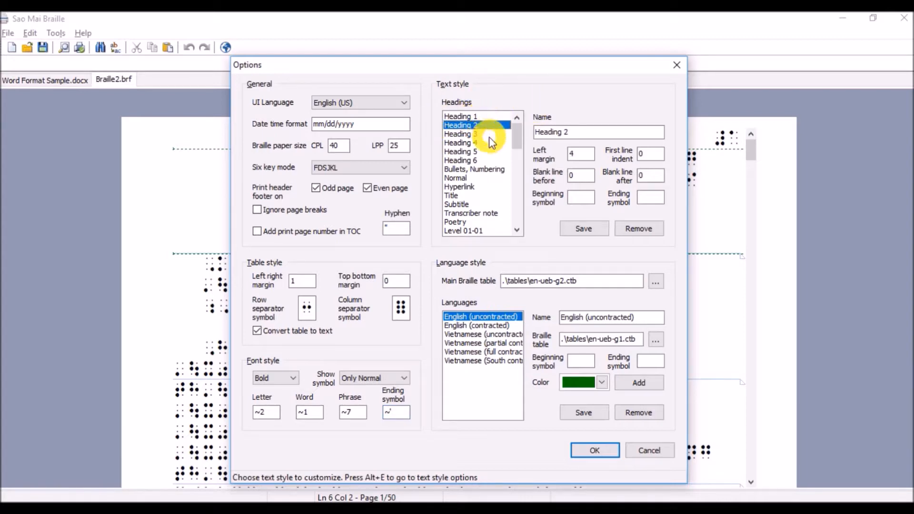
click(489, 135)
click(498, 162)
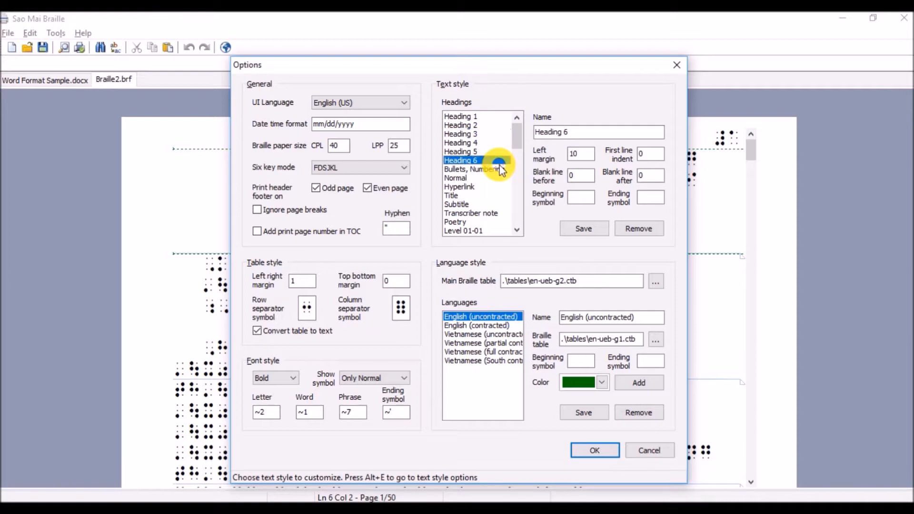
click(502, 169)
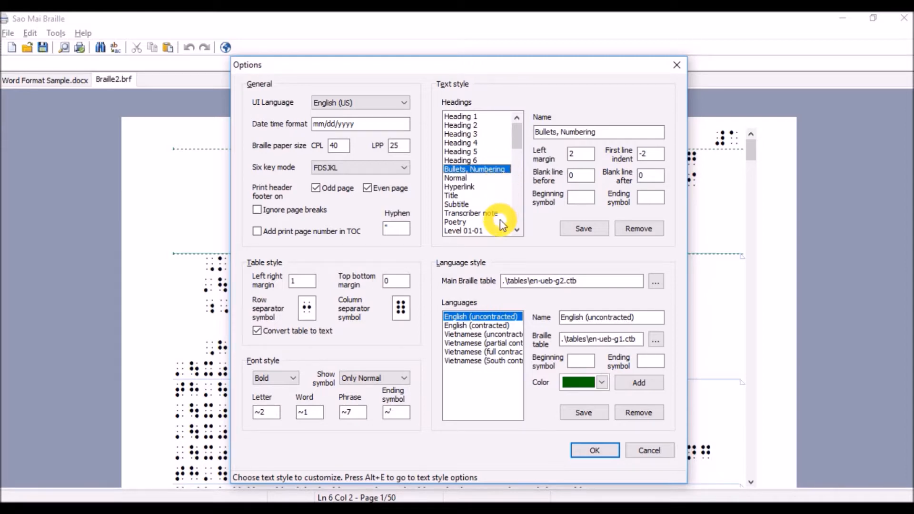
click(495, 187)
scroll(498, 195, down, 2)
scroll(498, 193, down, 4)
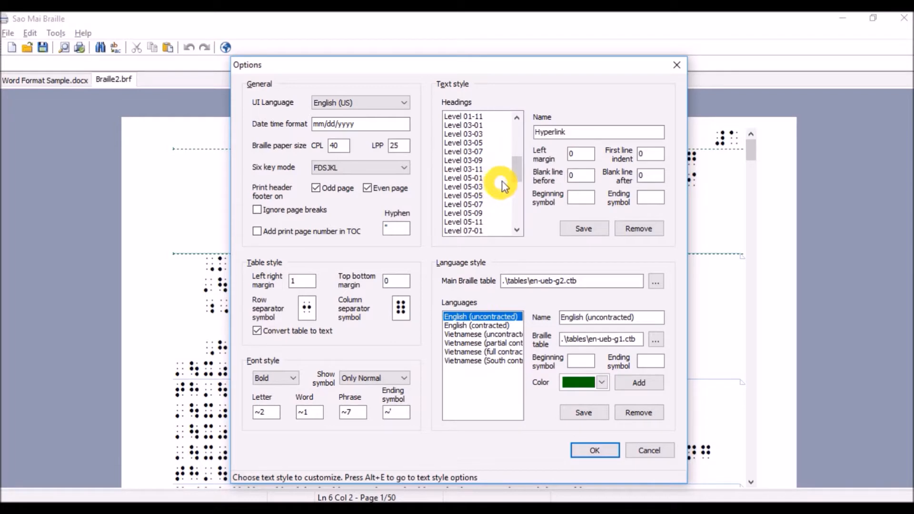
scroll(510, 176, up, 6)
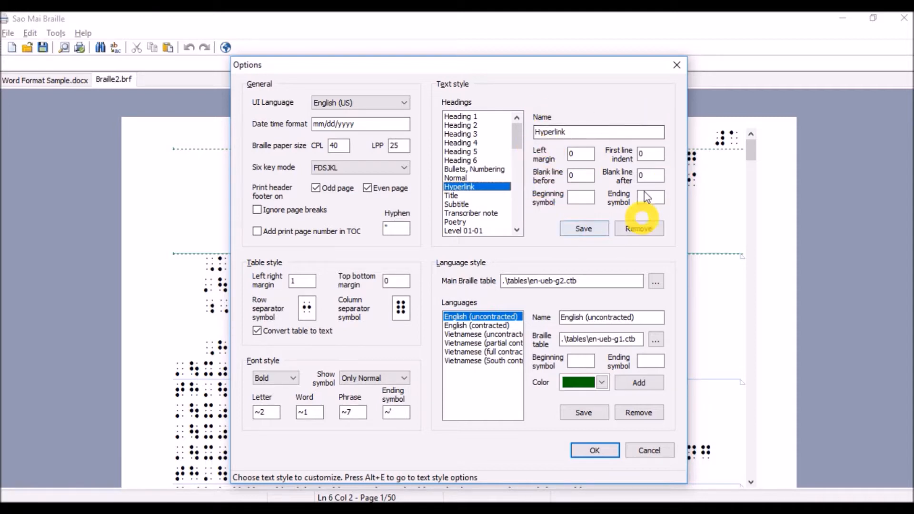
- Set the first line indent of the Heading 2 text style to -2
click(486, 117)
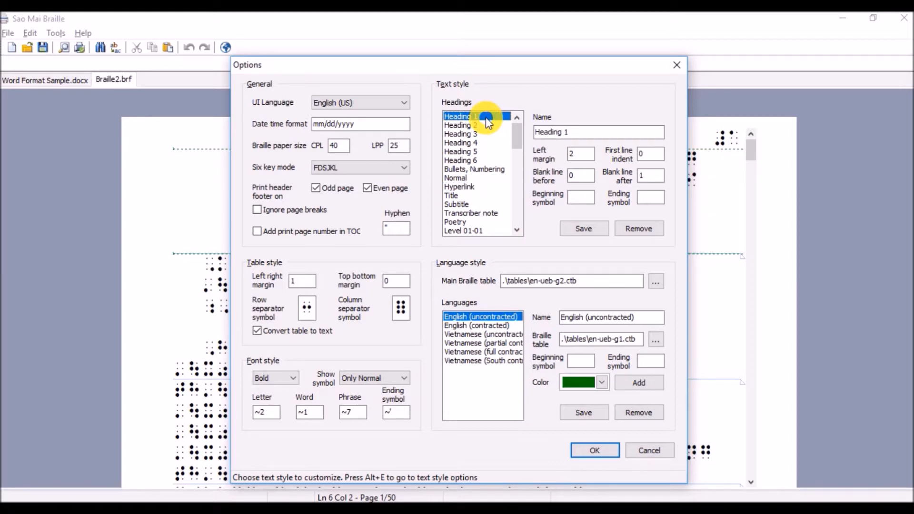
click(487, 125)
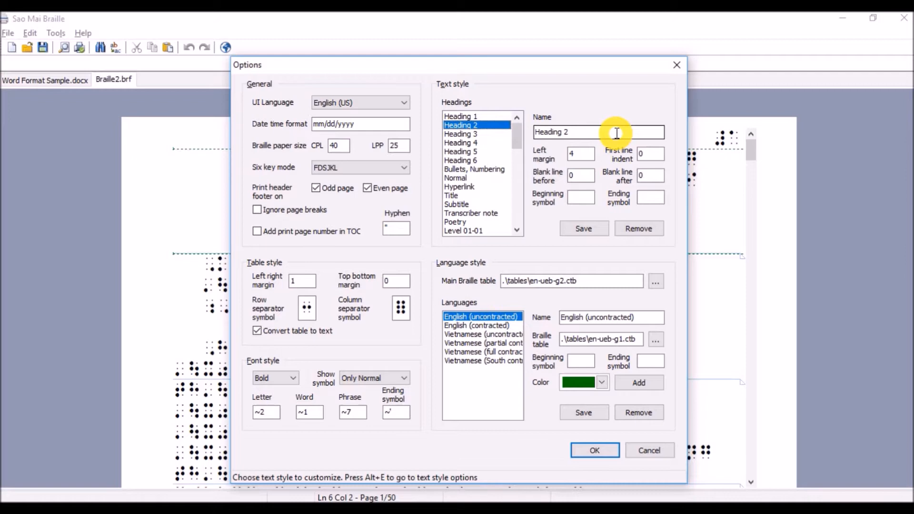
click(569, 128)
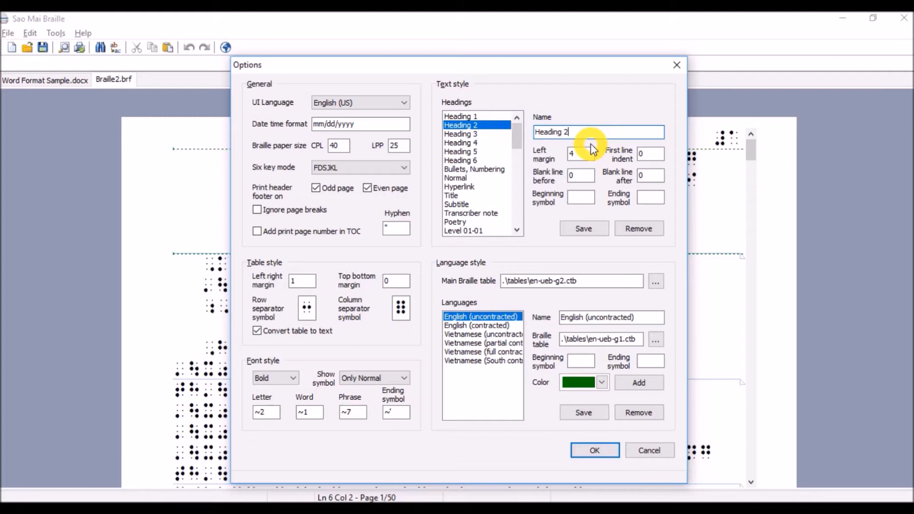
click(587, 153)
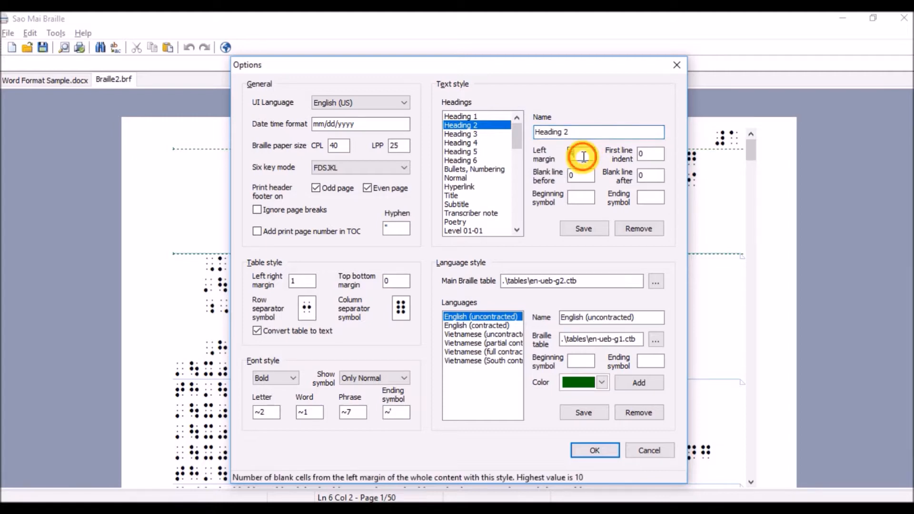
double_click(576, 154)
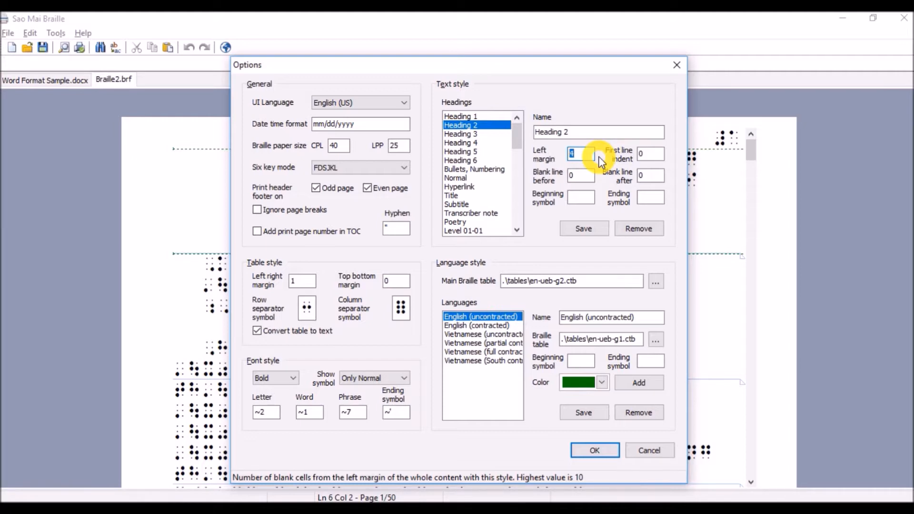
click(642, 154)
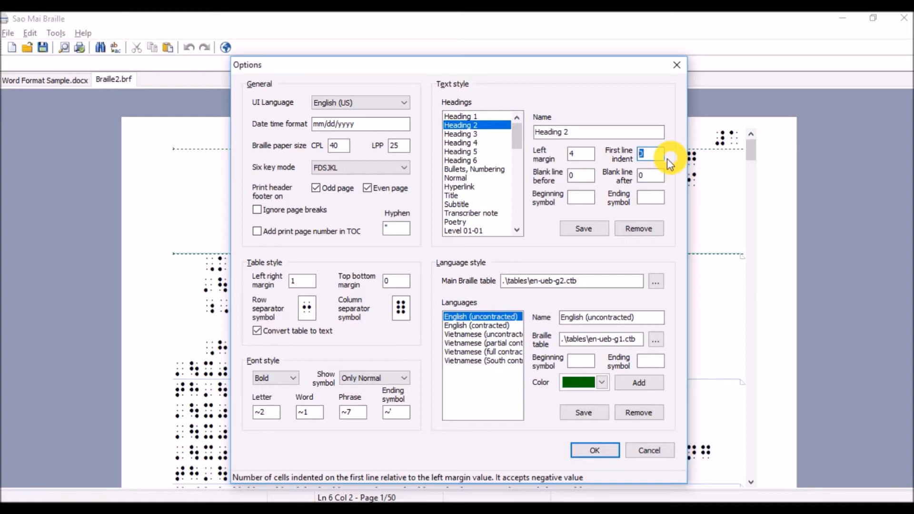
click(585, 153)
click(645, 154)
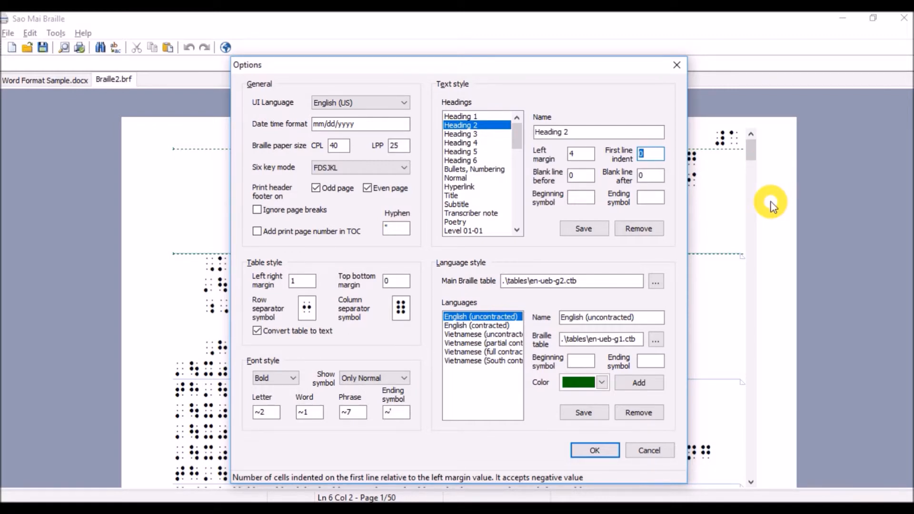
text(-2)
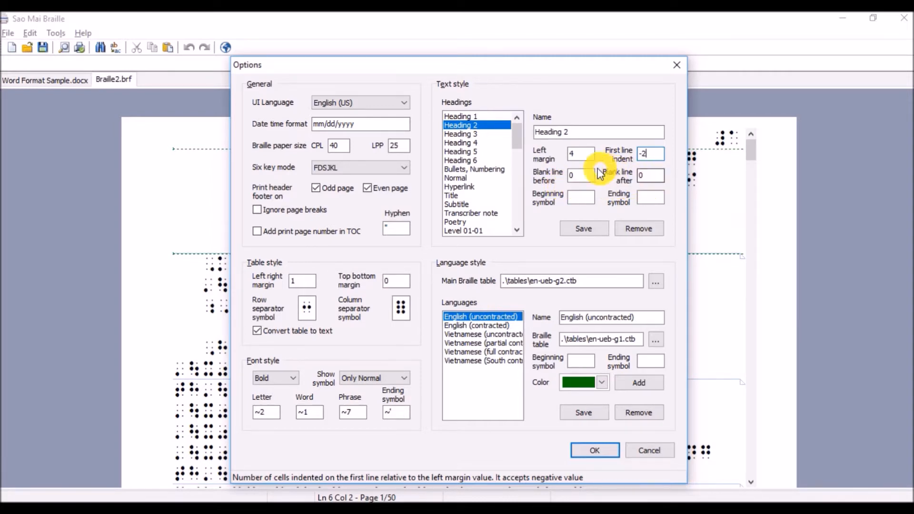
- Review Heading 2's blank line before and after settings and its beginning and ending symbol fields
click(583, 175)
click(646, 176)
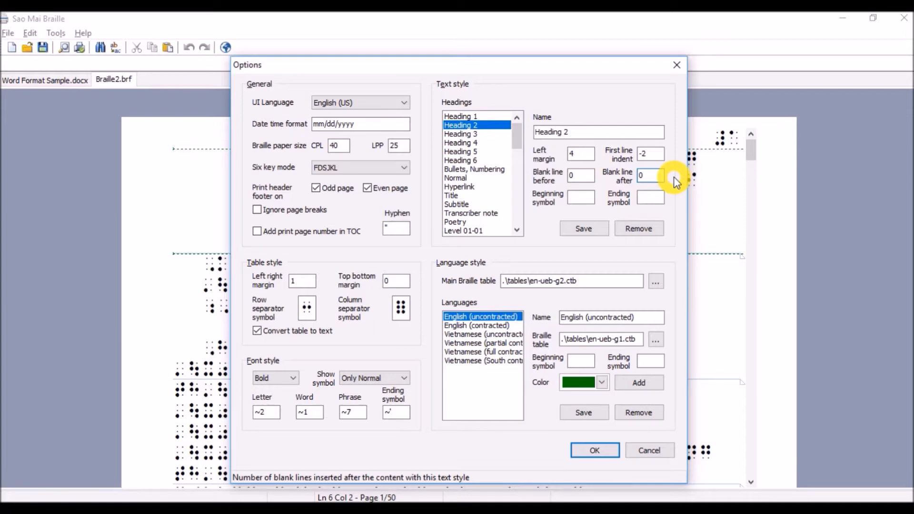
click(581, 201)
click(647, 198)
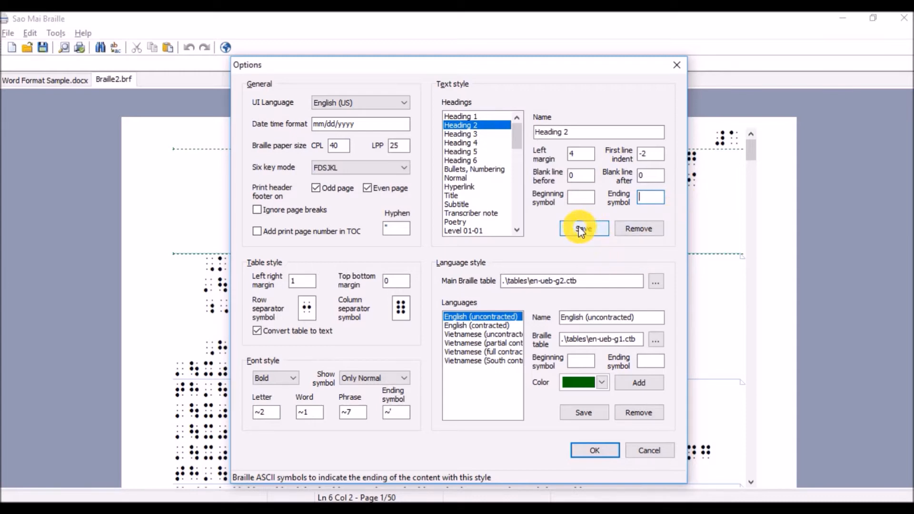
click(564, 235)
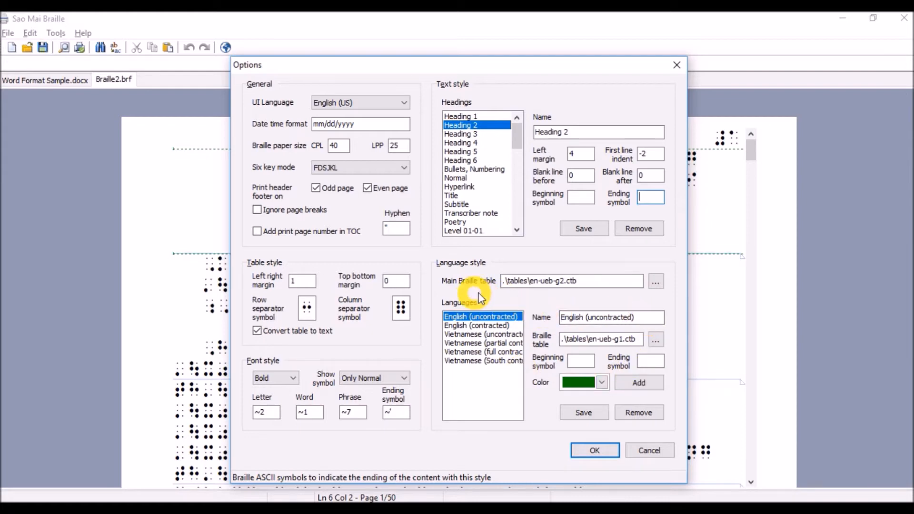
- Review the language and grade choices available for the main Braille table, leaving the table selection without applying one
click(656, 284)
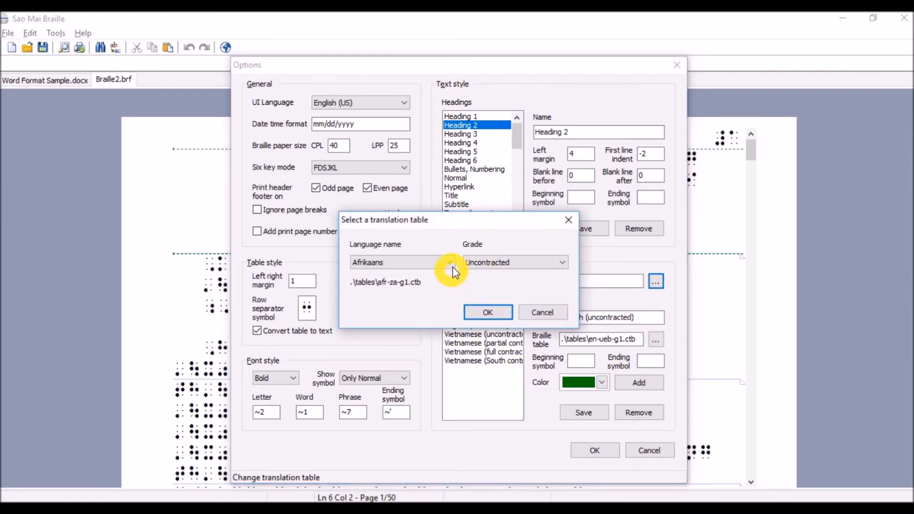
click(449, 262)
mouse_move(452, 291)
mouse_down()
mouse_move(451, 343)
mouse_move(450, 285)
mouse_up()
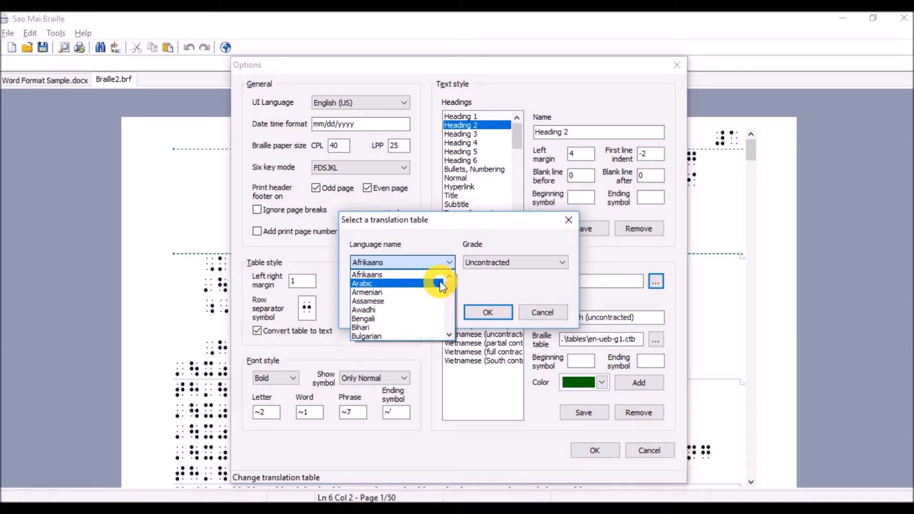
click(450, 264)
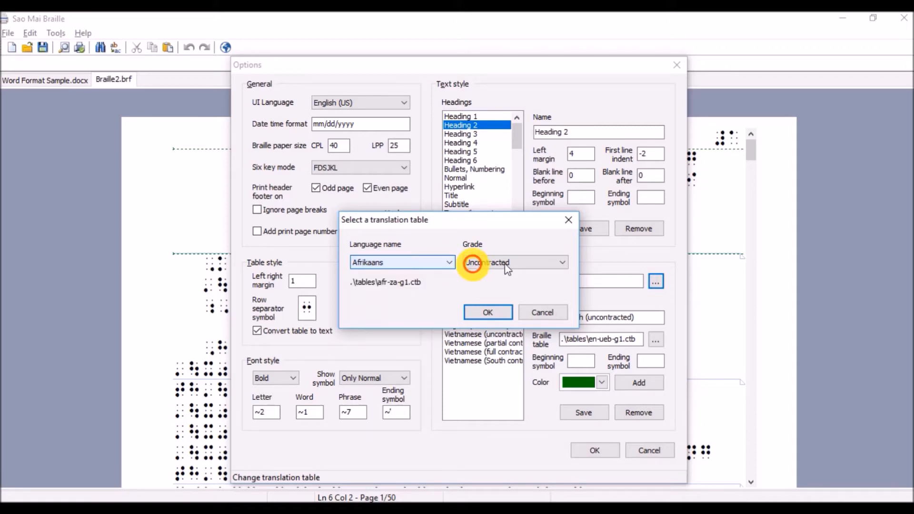
click(565, 264)
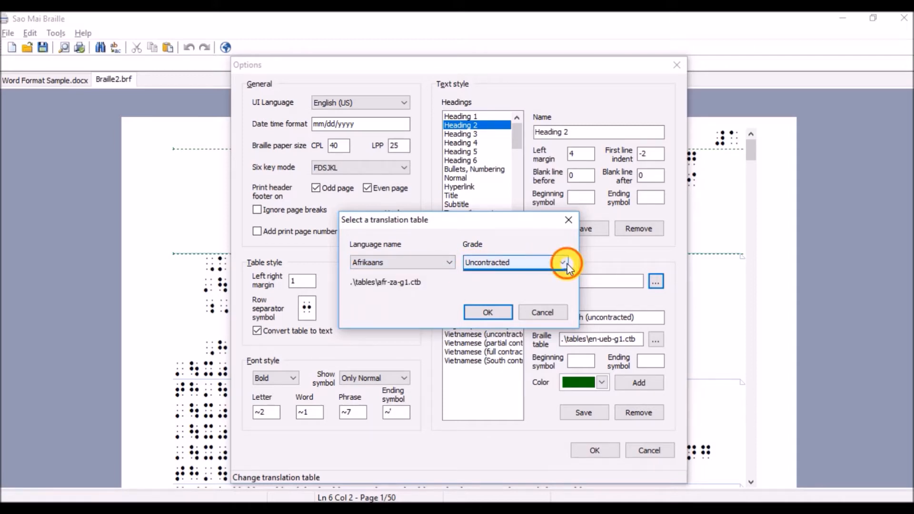
click(565, 264)
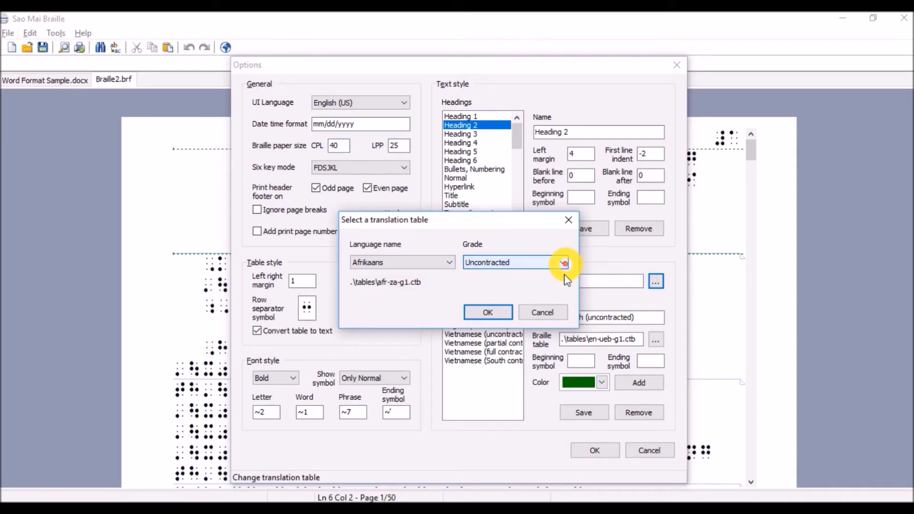
click(562, 314)
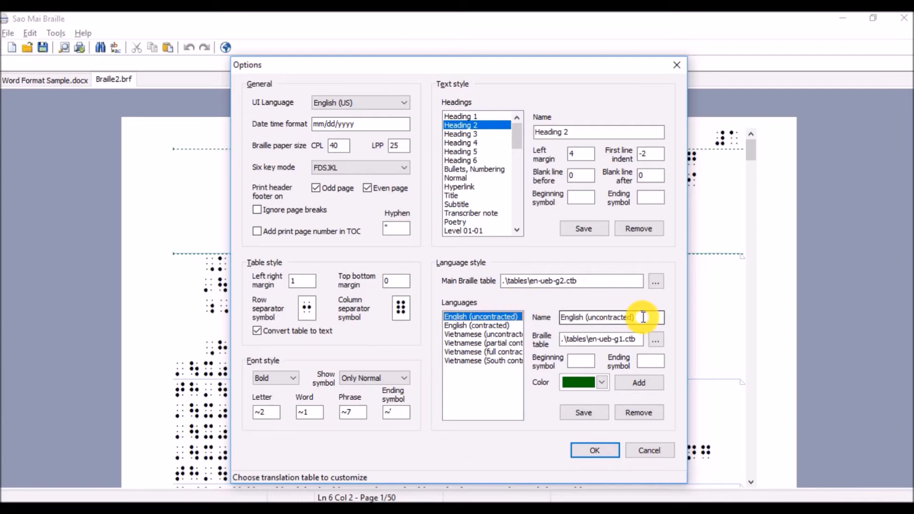
- Set the main Braille table to Vietnamese with the Uncontracted grade
click(613, 277)
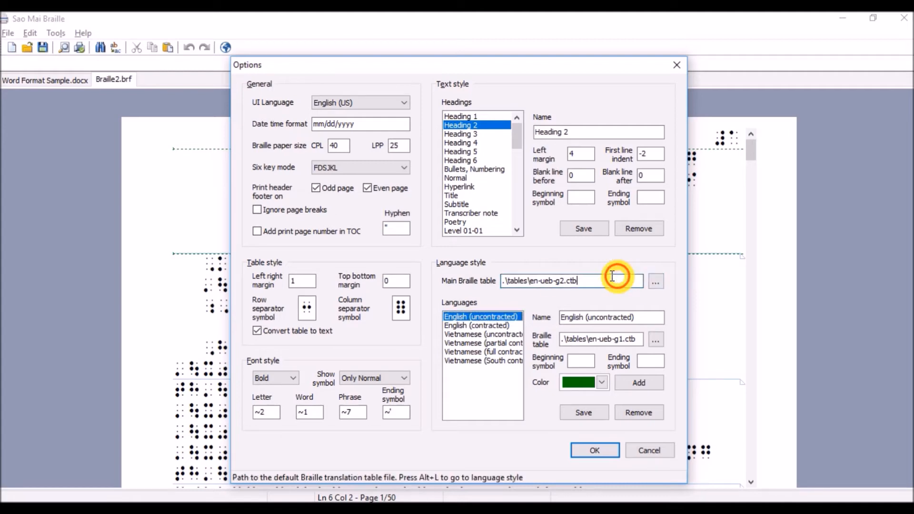
click(655, 285)
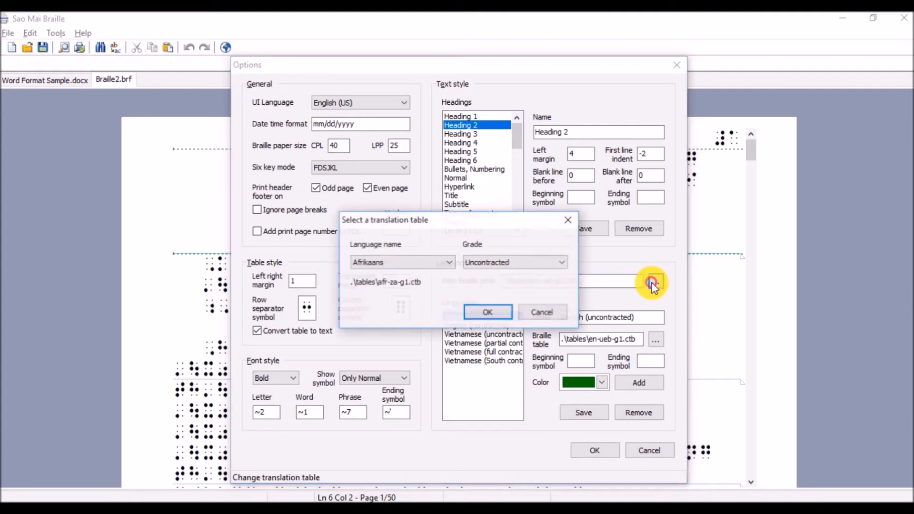
click(450, 262)
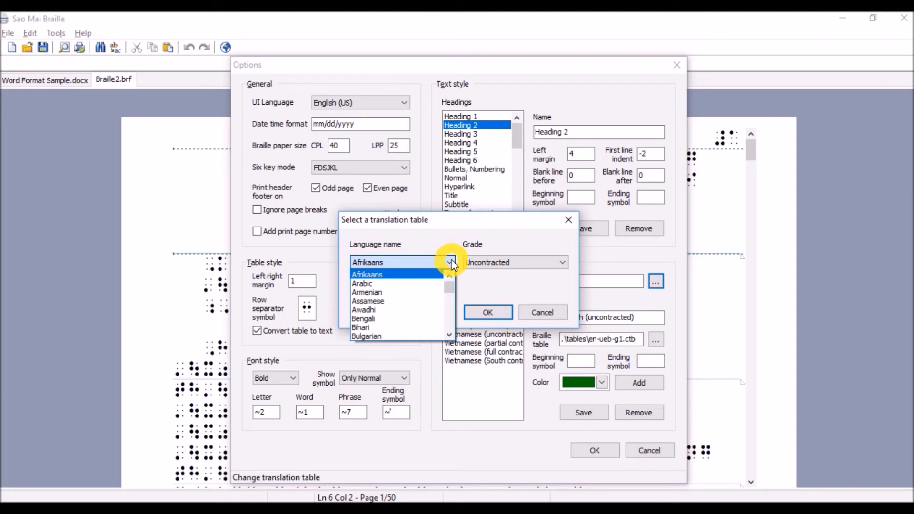
key(v)
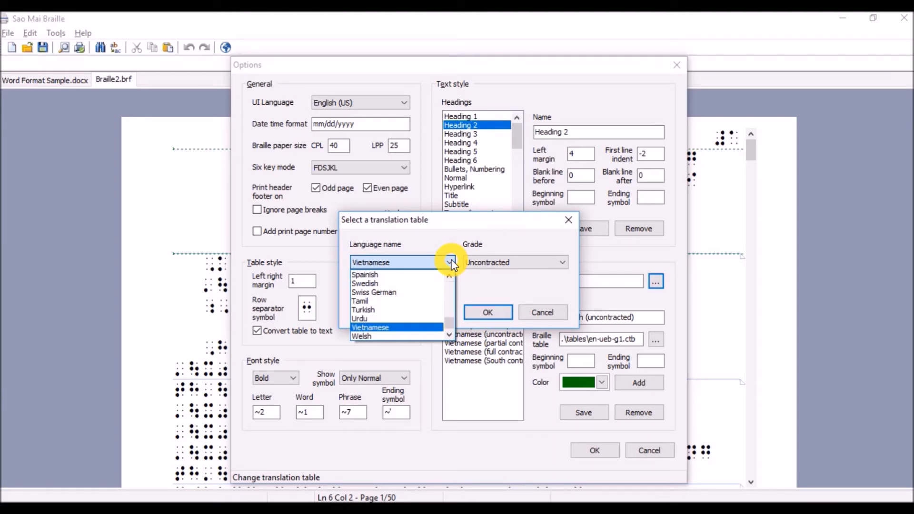
click(408, 324)
click(526, 265)
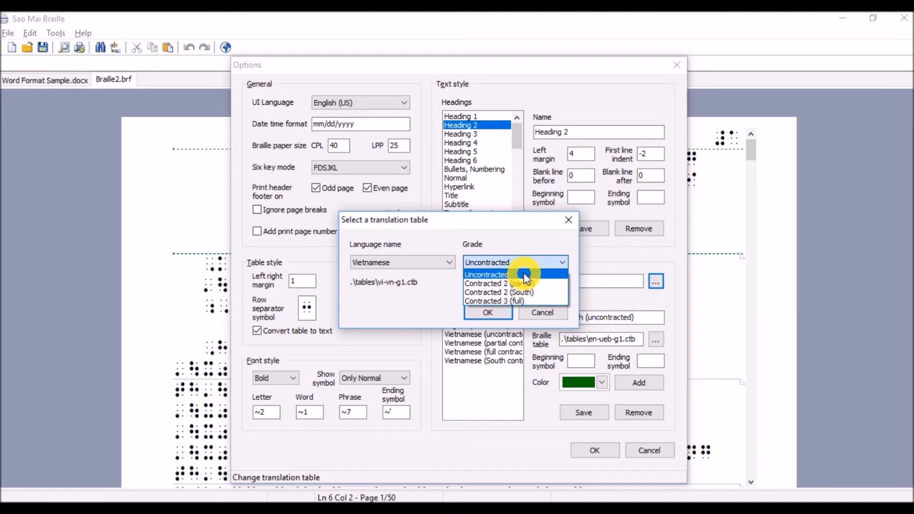
click(523, 273)
click(509, 310)
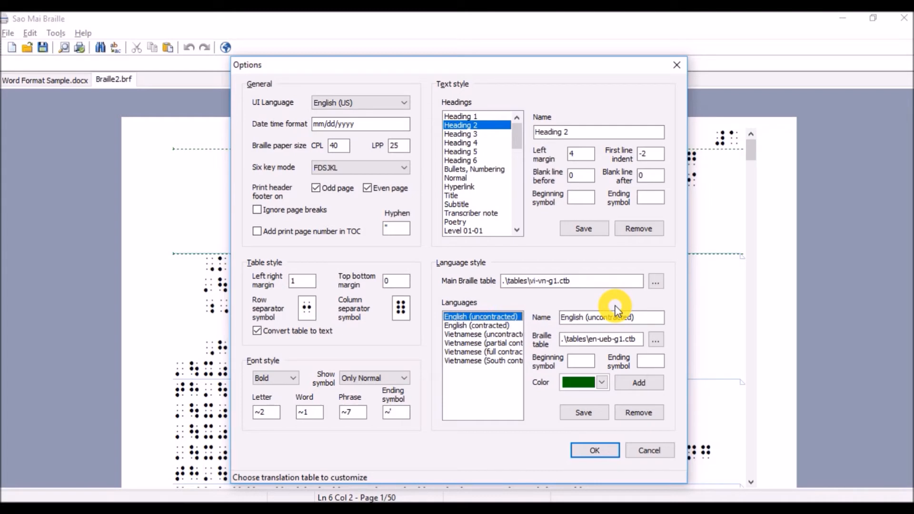
- Examine the English (contracted) and English (uncontracted) language styles, including the name field of the uncontracted one
click(478, 326)
click(479, 317)
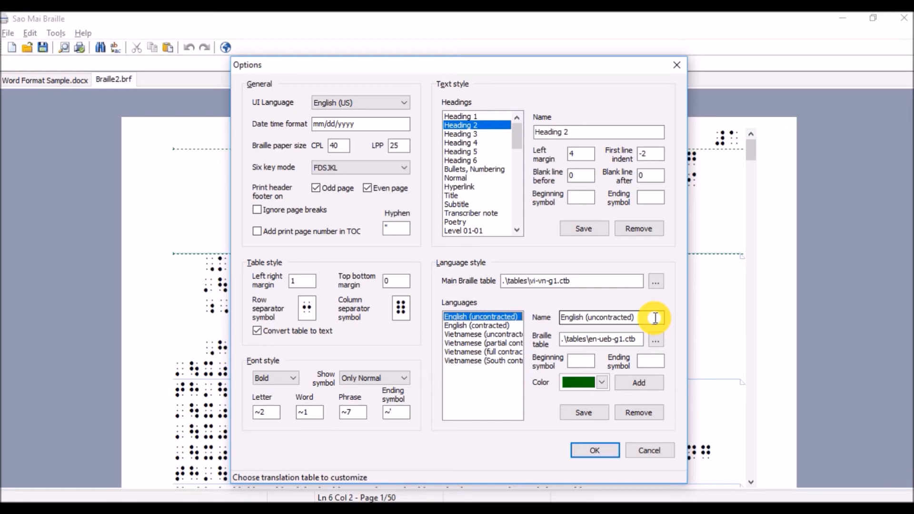
drag(653, 316, 547, 317)
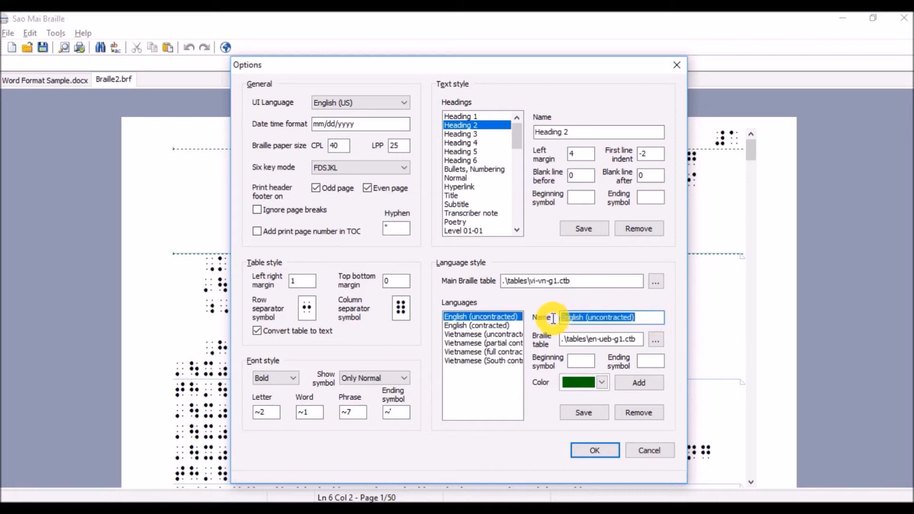
click(645, 320)
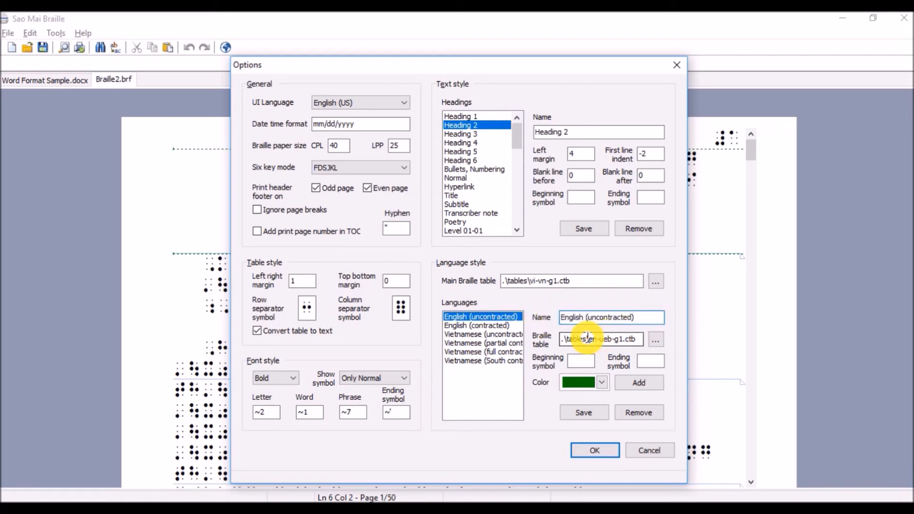
- Review the translation table languages and grades offered for the English (uncontracted) style, and cancel the selection
click(656, 339)
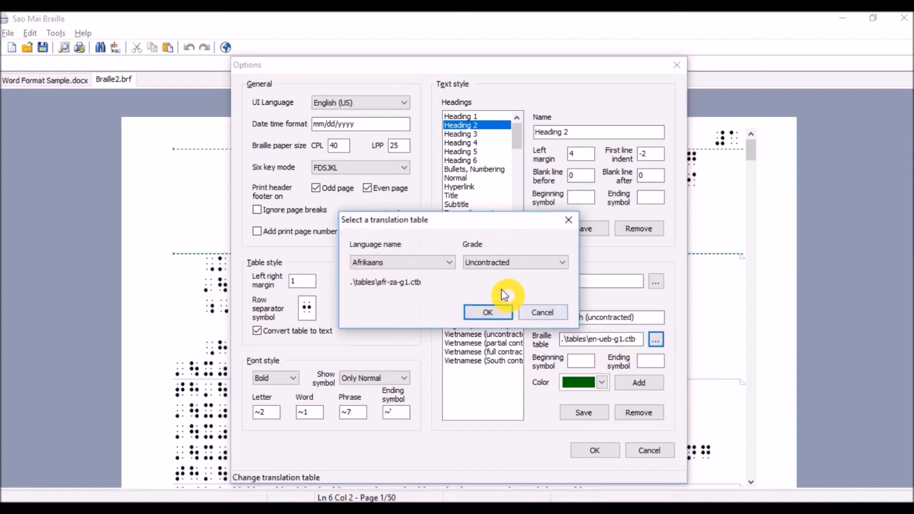
click(450, 262)
drag(449, 286, 453, 266)
click(452, 265)
click(527, 262)
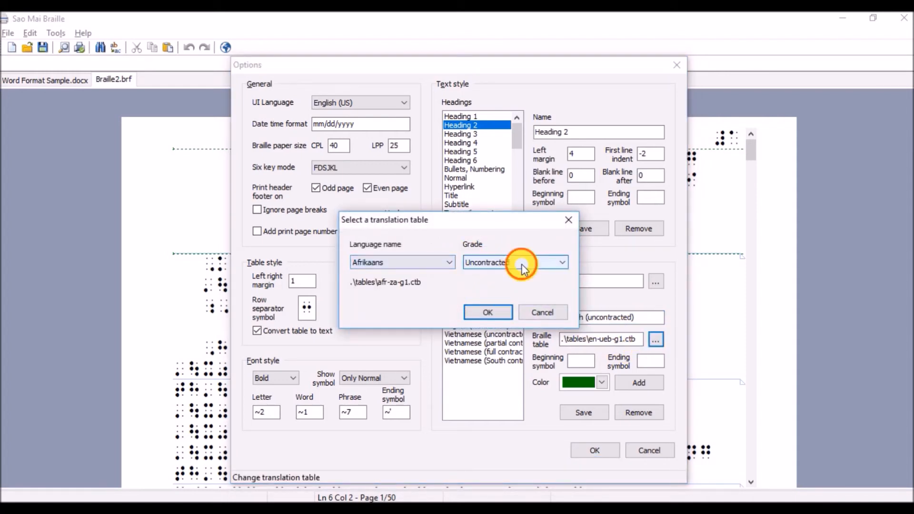
click(532, 272)
click(543, 312)
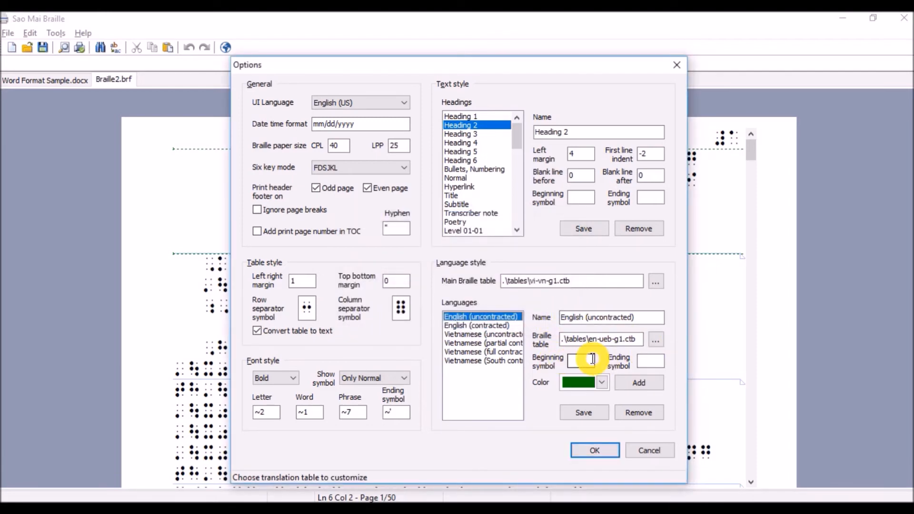
- Examine the ending symbol field and the color choices of the English (uncontracted) language style
click(655, 362)
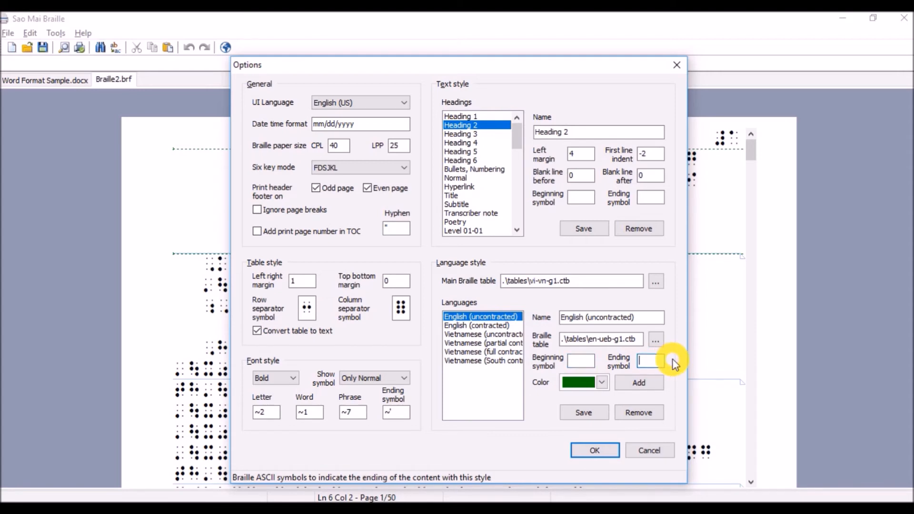
click(602, 382)
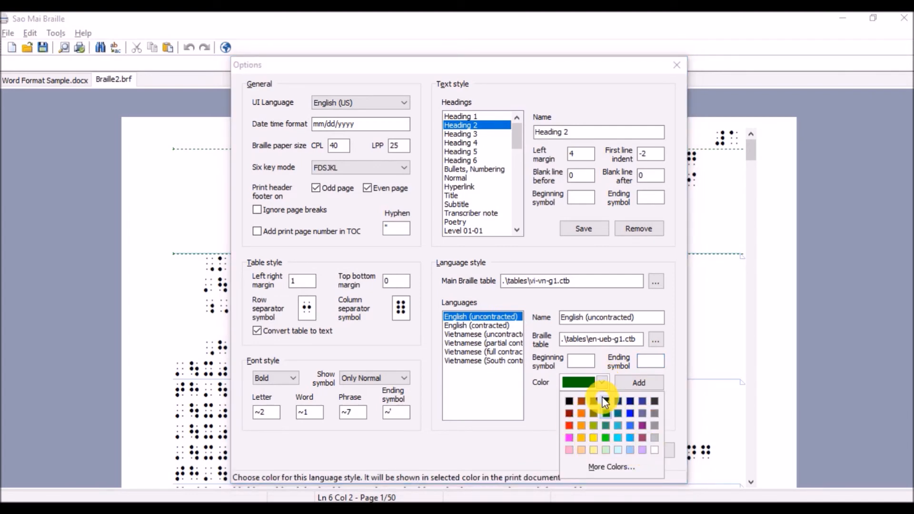
click(603, 383)
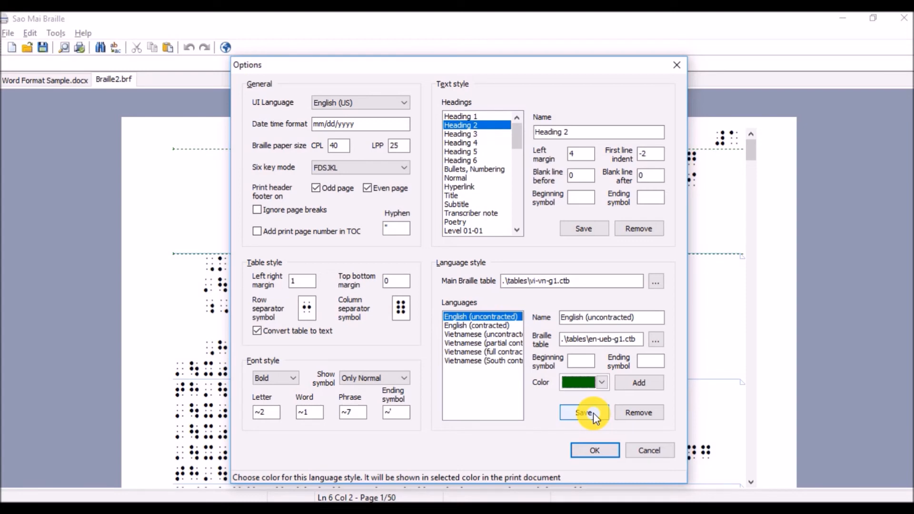
- Start adding a new language style and go through its Braille table and beginning symbol fields
click(660, 385)
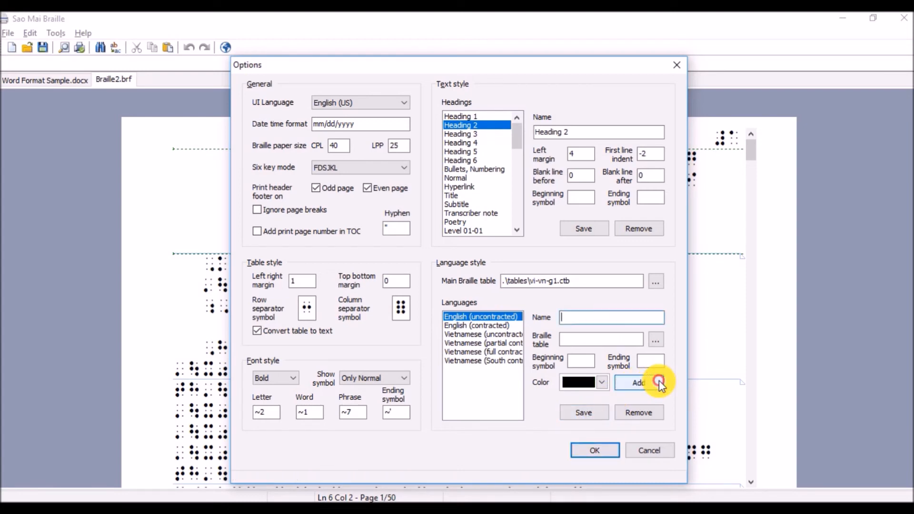
click(631, 338)
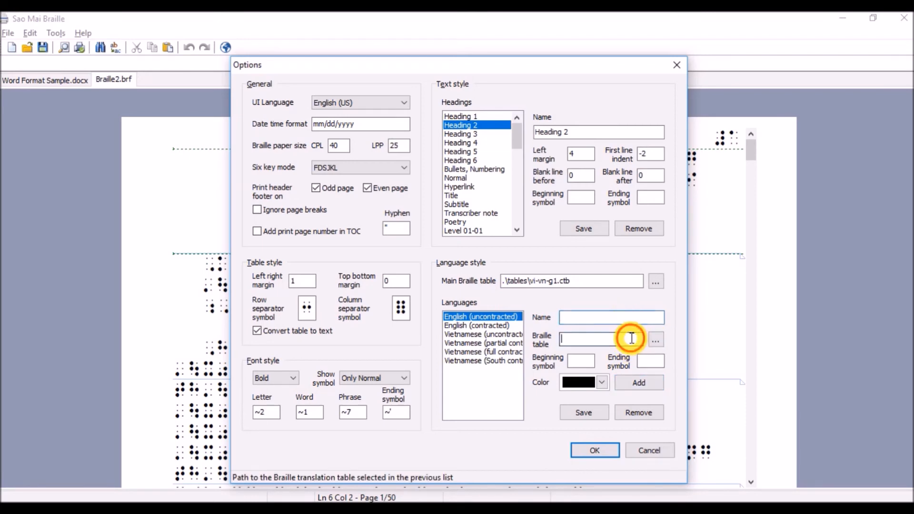
click(583, 362)
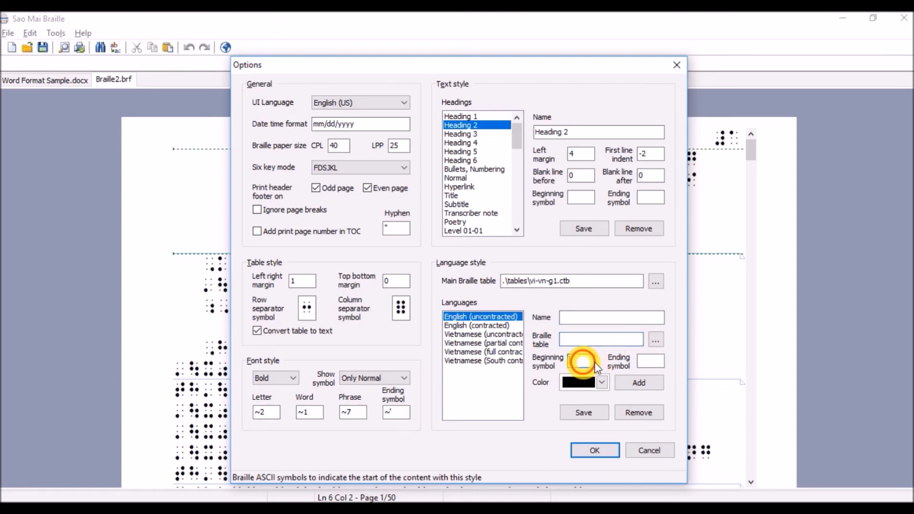